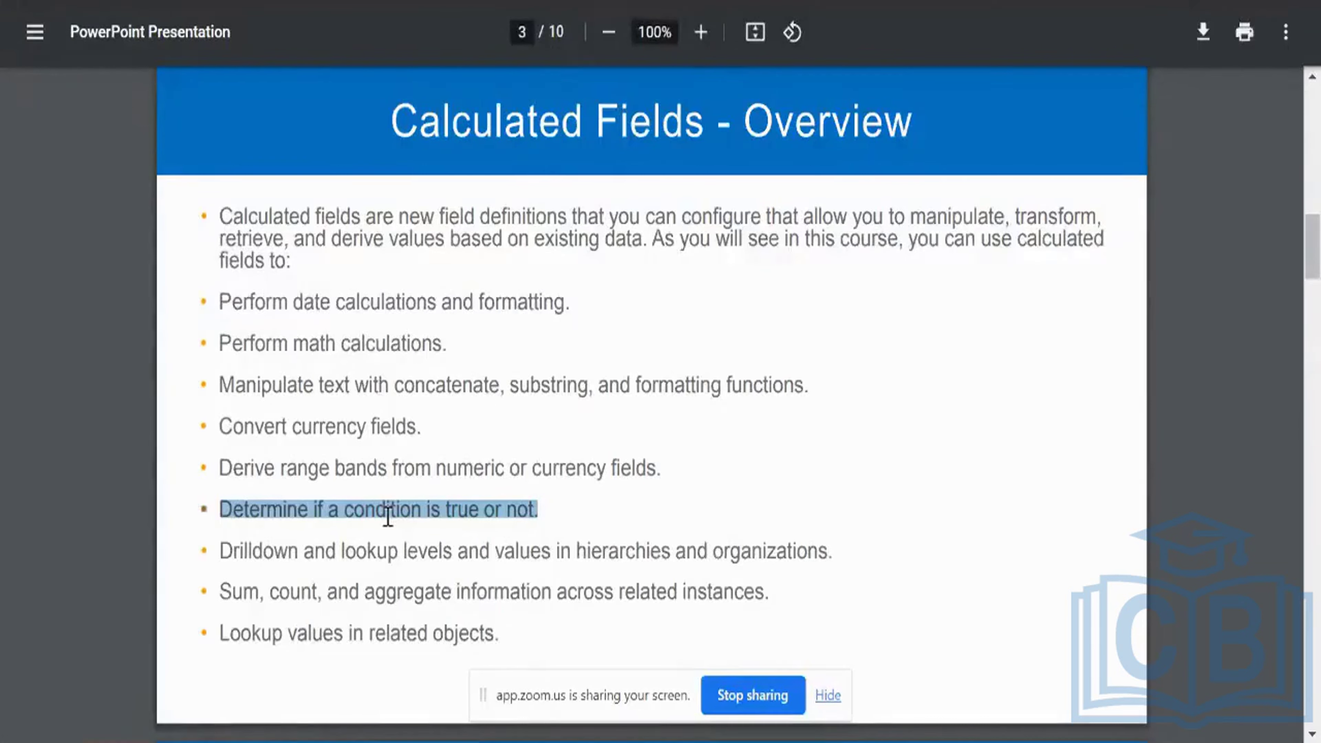
Step: Highlight the 'Drilldown and lookup levels and values in hierarchies and organizations' bullet
{"action": "triple_click", "coordinate": [417, 537]}
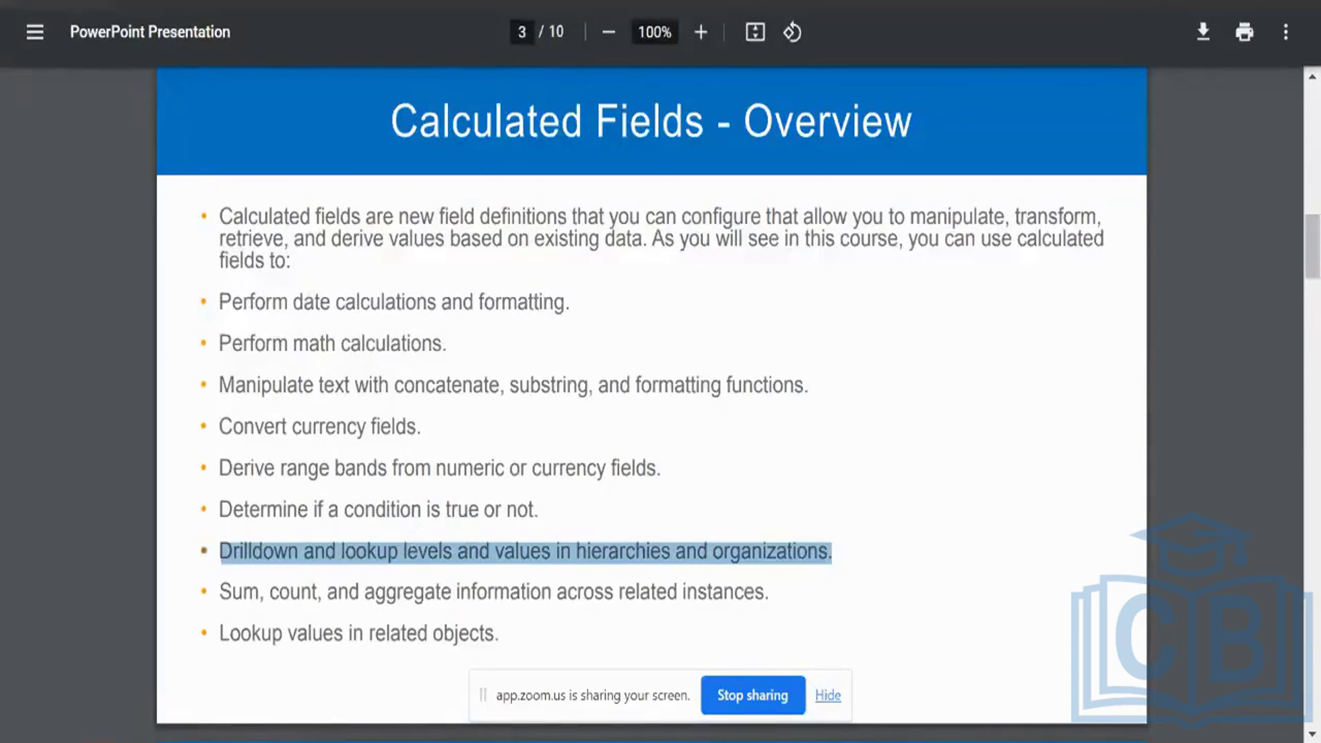
Step: In Workday, search for the HR vice president worker by name and open her profile
{"action": "key", "text": "alt+Tab"}
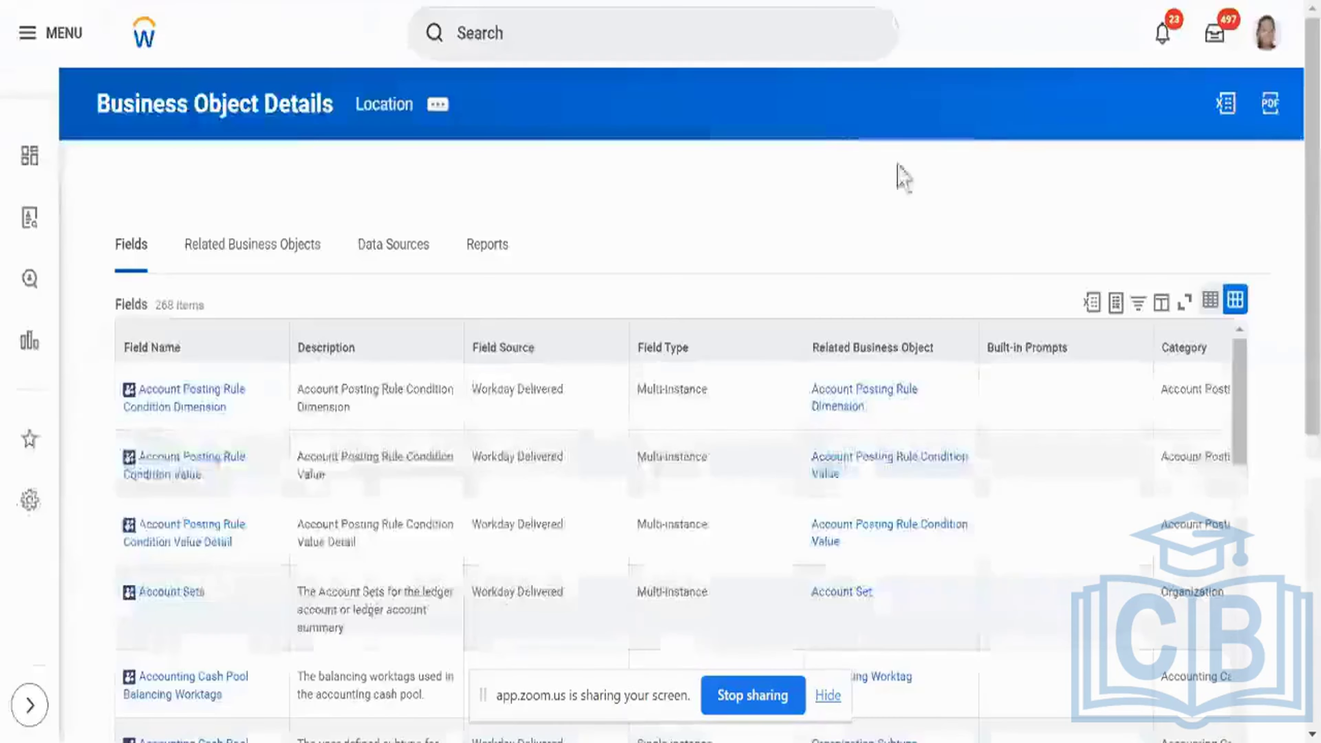
{"action": "left_click", "coordinate": [1261, 39]}
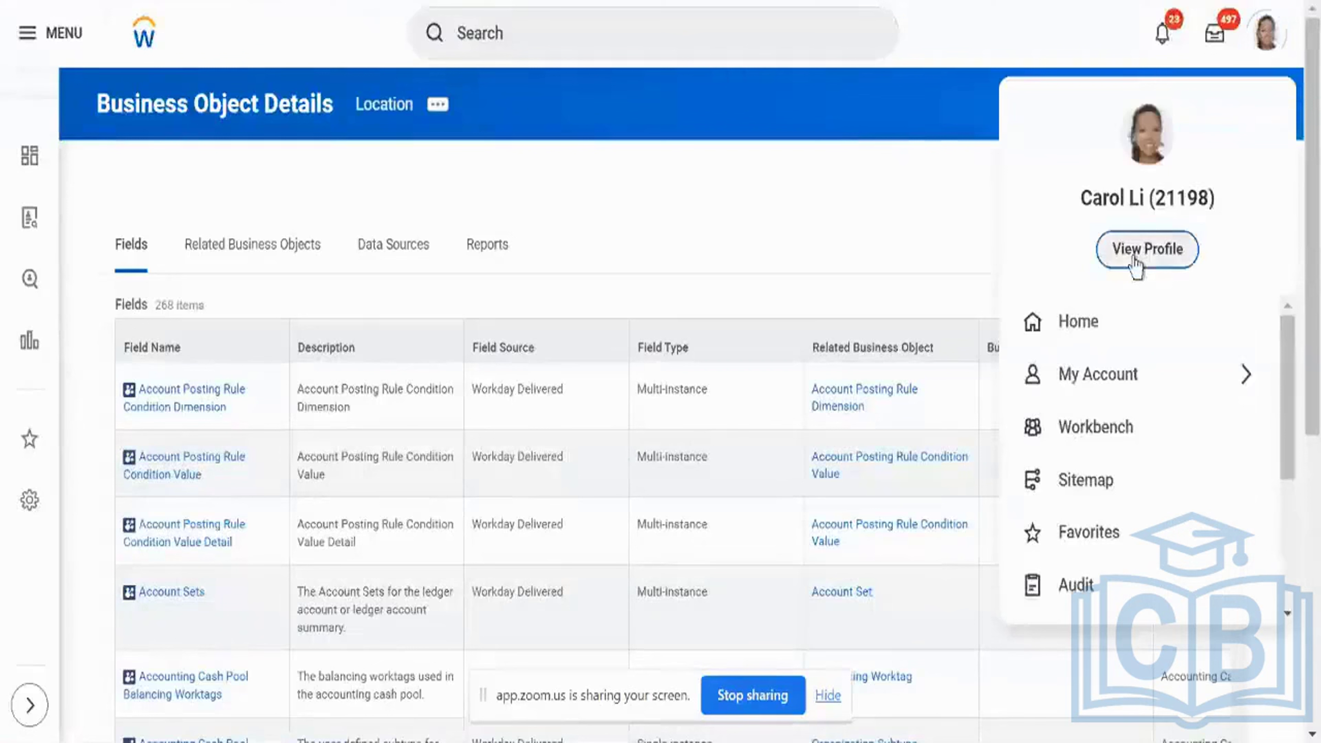
{"action": "key", "text": "Escape"}
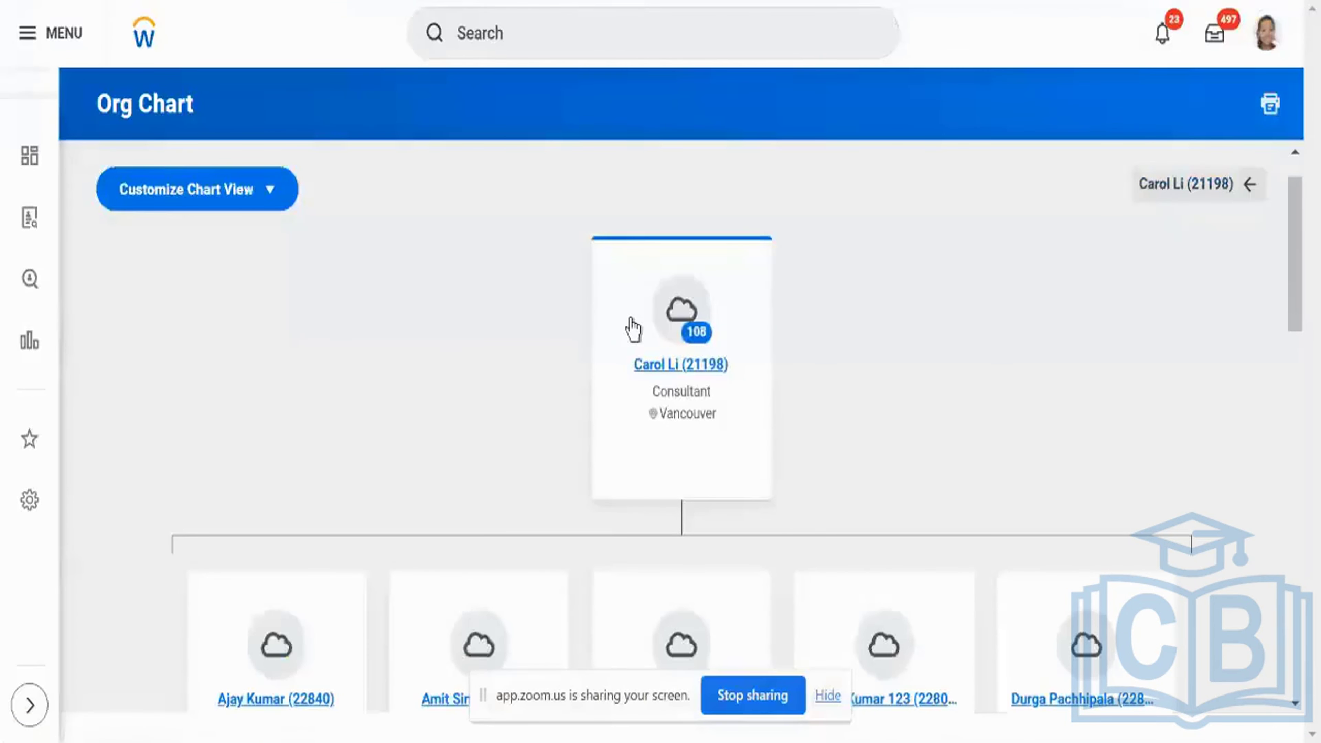
{"action": "left_click", "coordinate": [635, 48]}
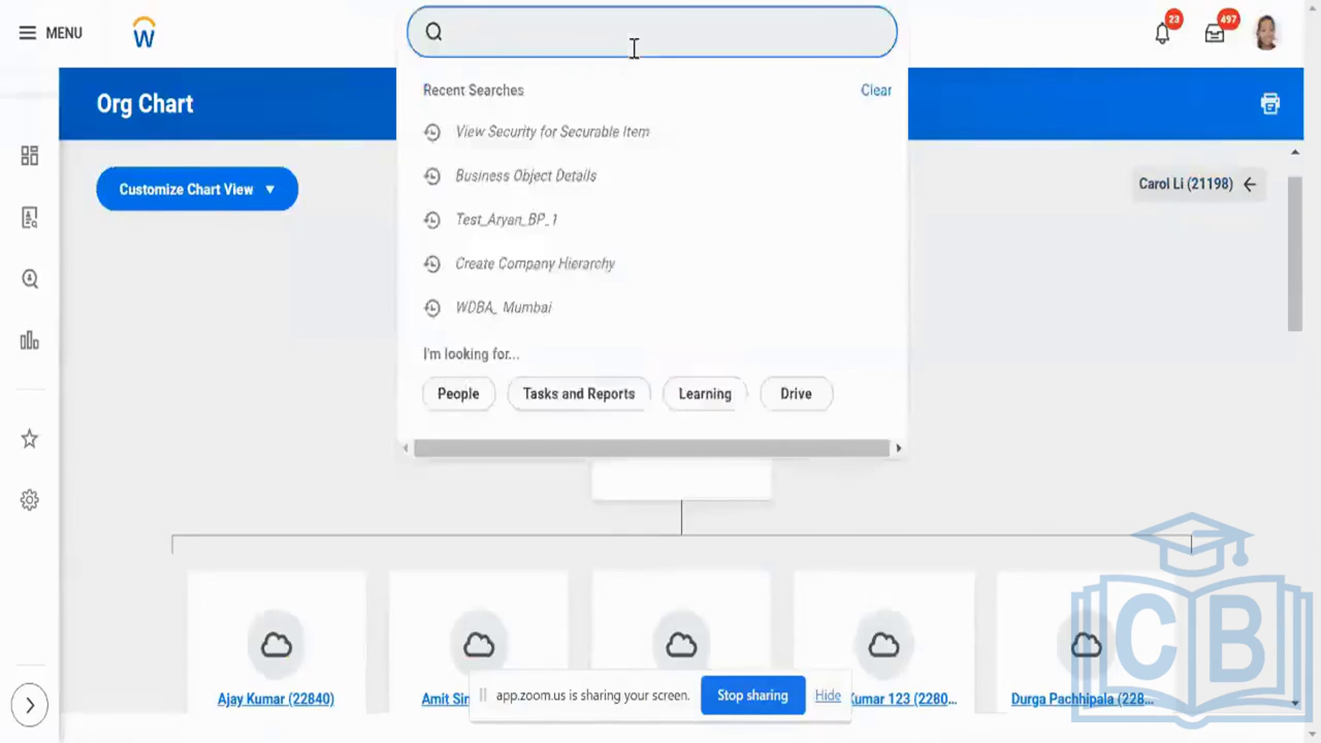
{"action": "type", "text": "logan mcnei"}
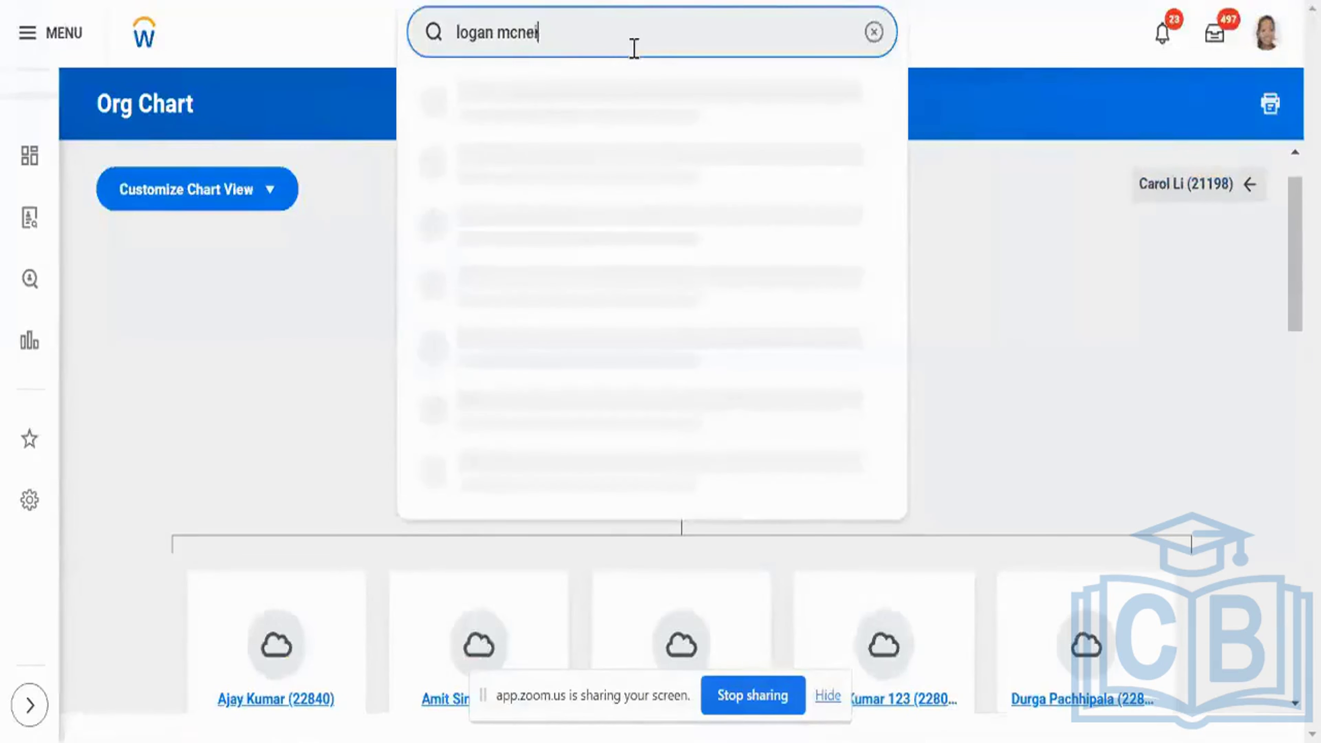
{"action": "type", "text": "l"}
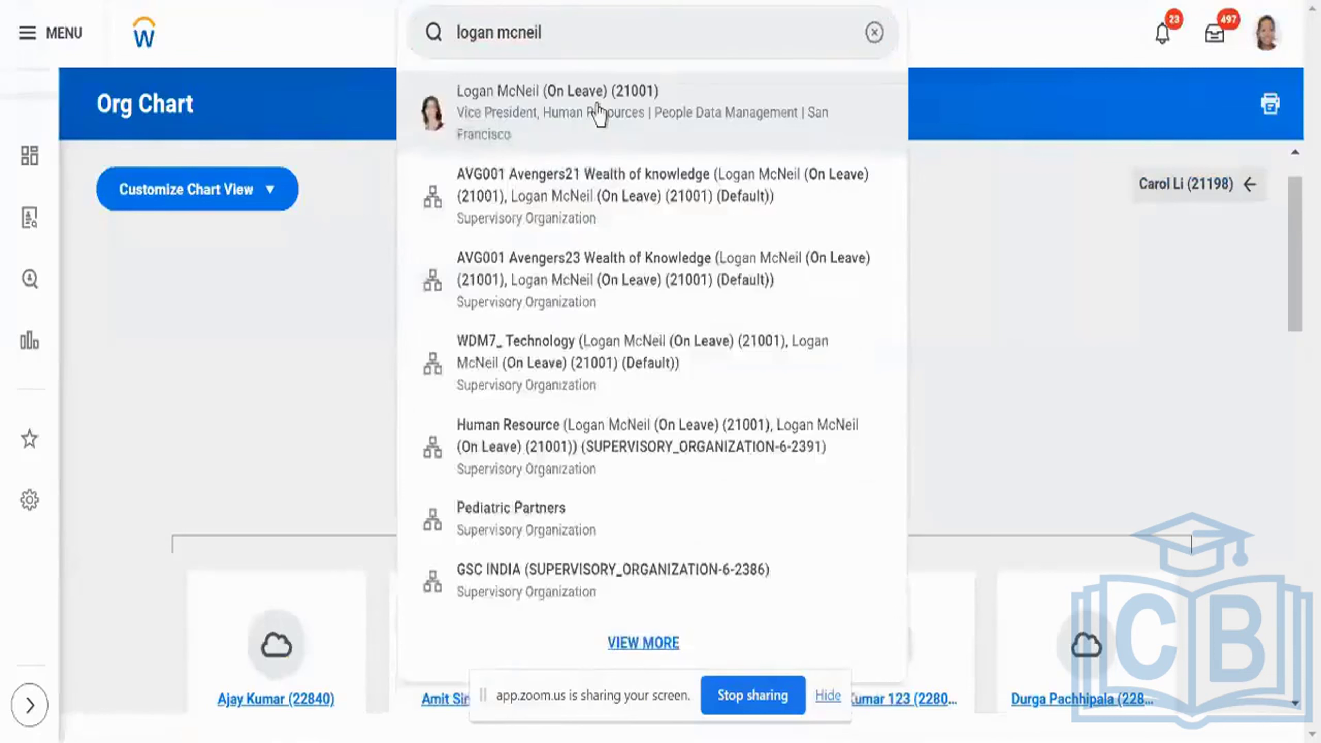
{"action": "left_click", "coordinate": [598, 107]}
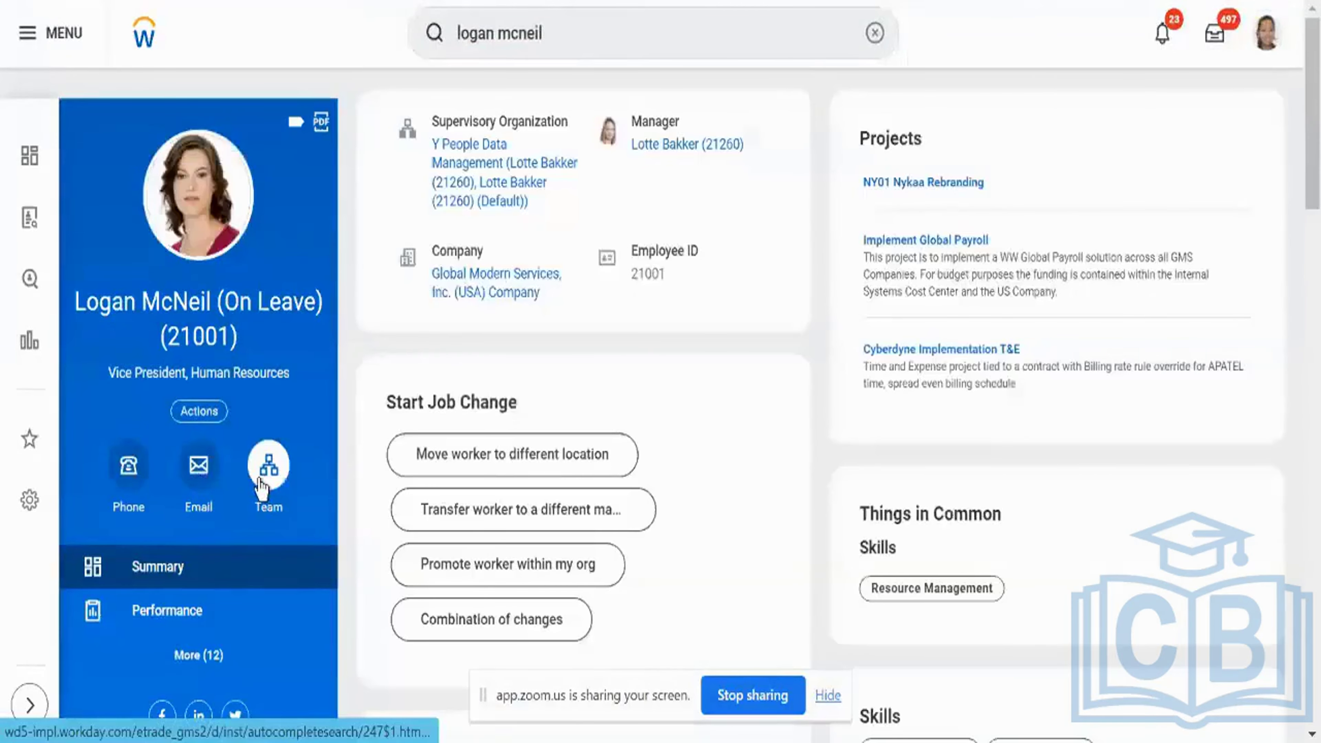
Step: View her team org chart, scroll through her card and direct reports, then return to the PDF
{"action": "left_click", "coordinate": [262, 484]}
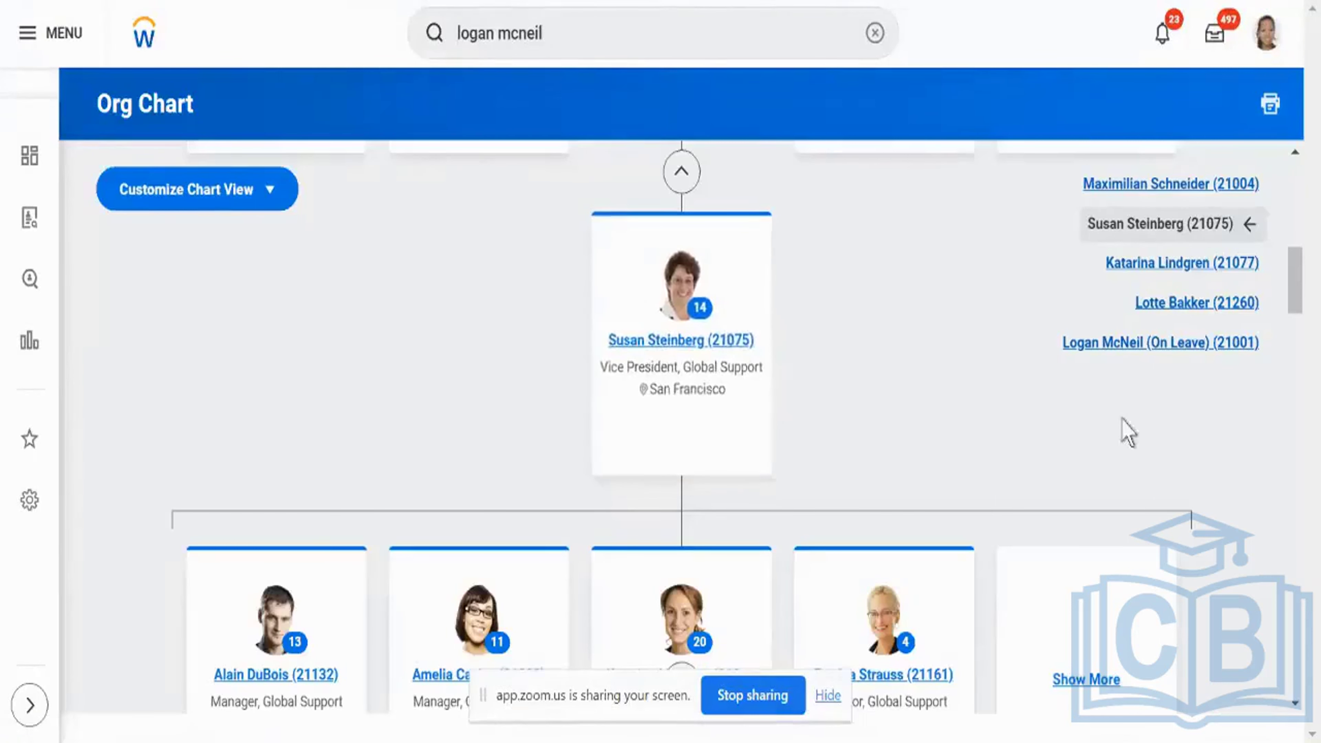
{"action": "scroll", "coordinate": [1126, 432], "scroll_direction": "down", "scroll_amount": 3}
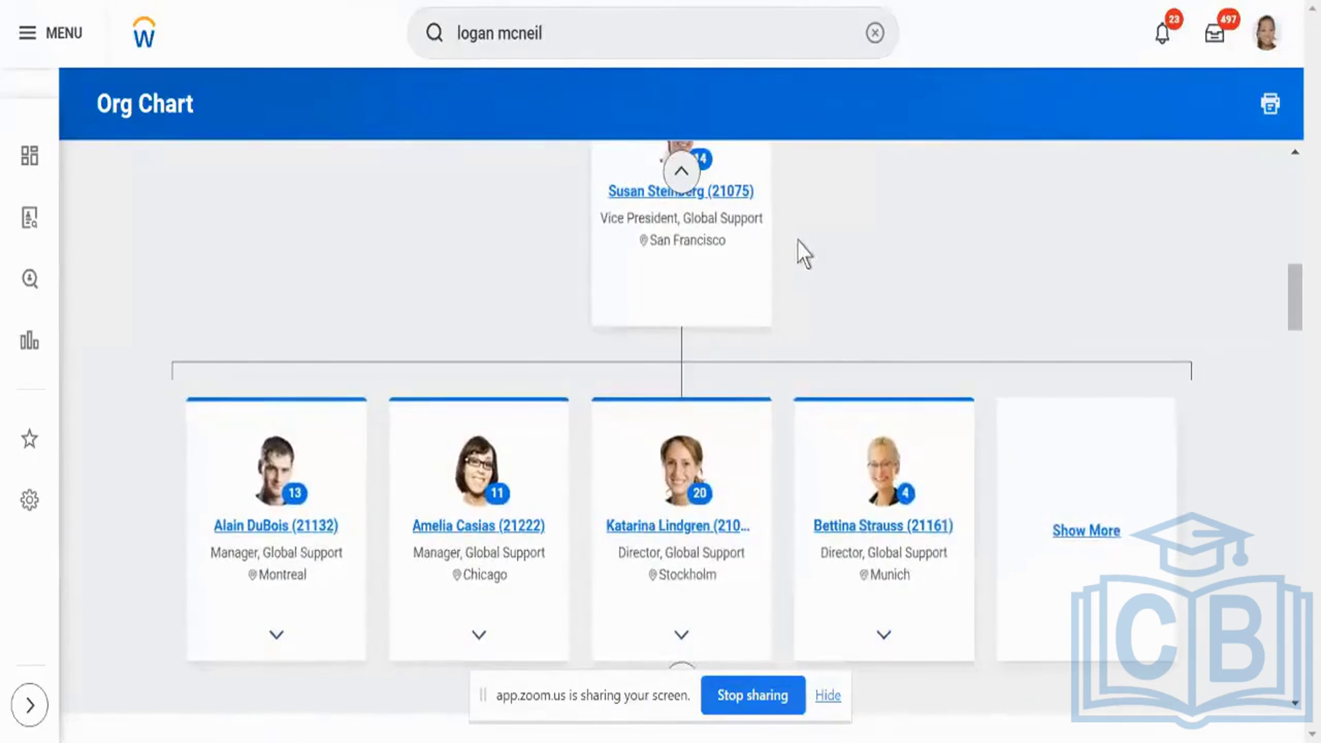
{"action": "scroll", "coordinate": [803, 255], "scroll_direction": "up", "scroll_amount": 2}
{"action": "scroll", "coordinate": [804, 255], "scroll_direction": "down", "scroll_amount": 3}
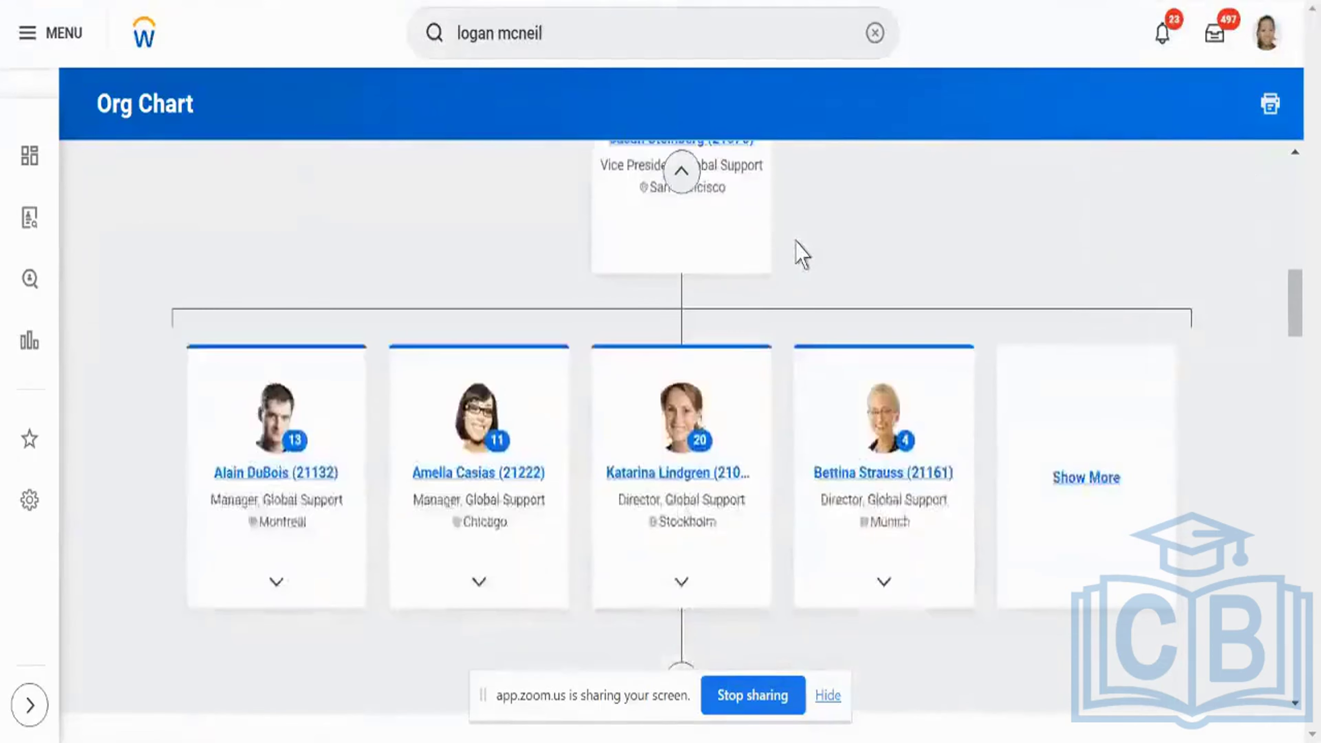
{"action": "scroll", "coordinate": [804, 255], "scroll_direction": "down", "scroll_amount": 2}
{"action": "scroll", "coordinate": [804, 255], "scroll_direction": "up", "scroll_amount": 4}
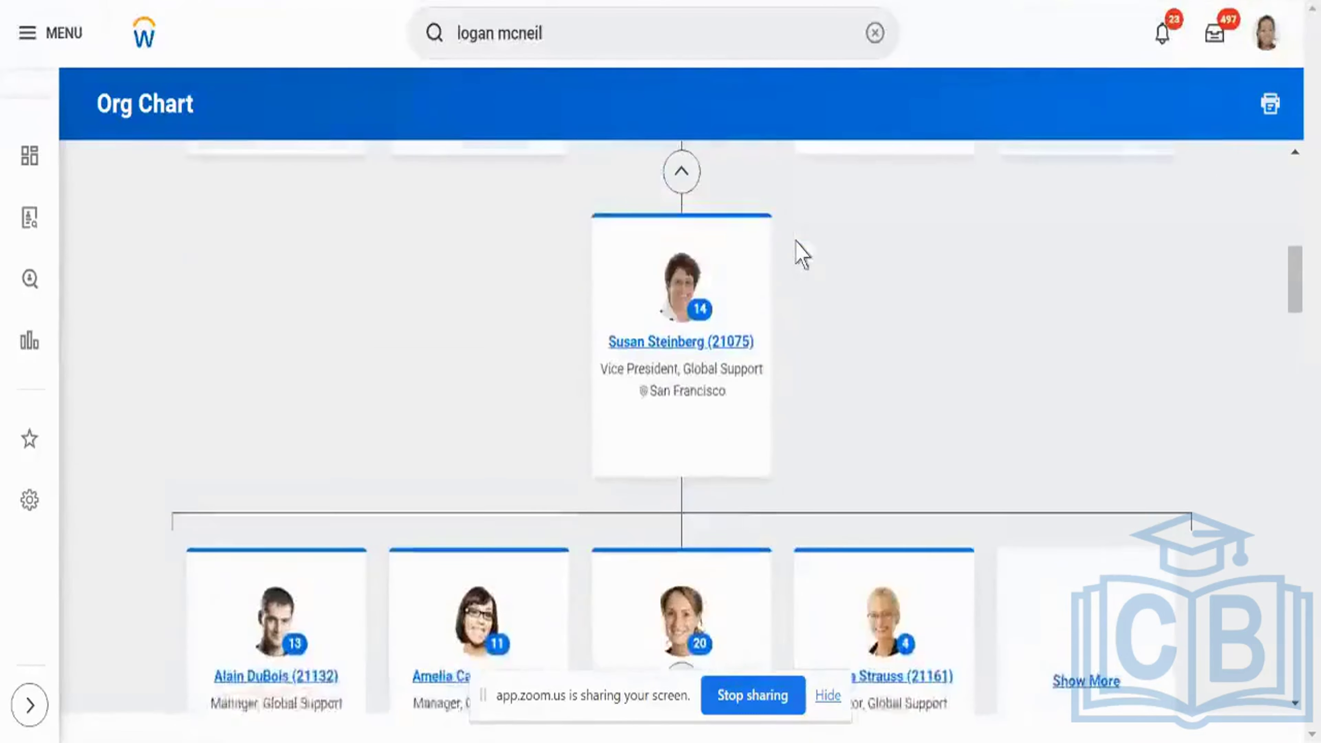
{"action": "scroll", "coordinate": [832, 437], "scroll_direction": "down", "scroll_amount": 1}
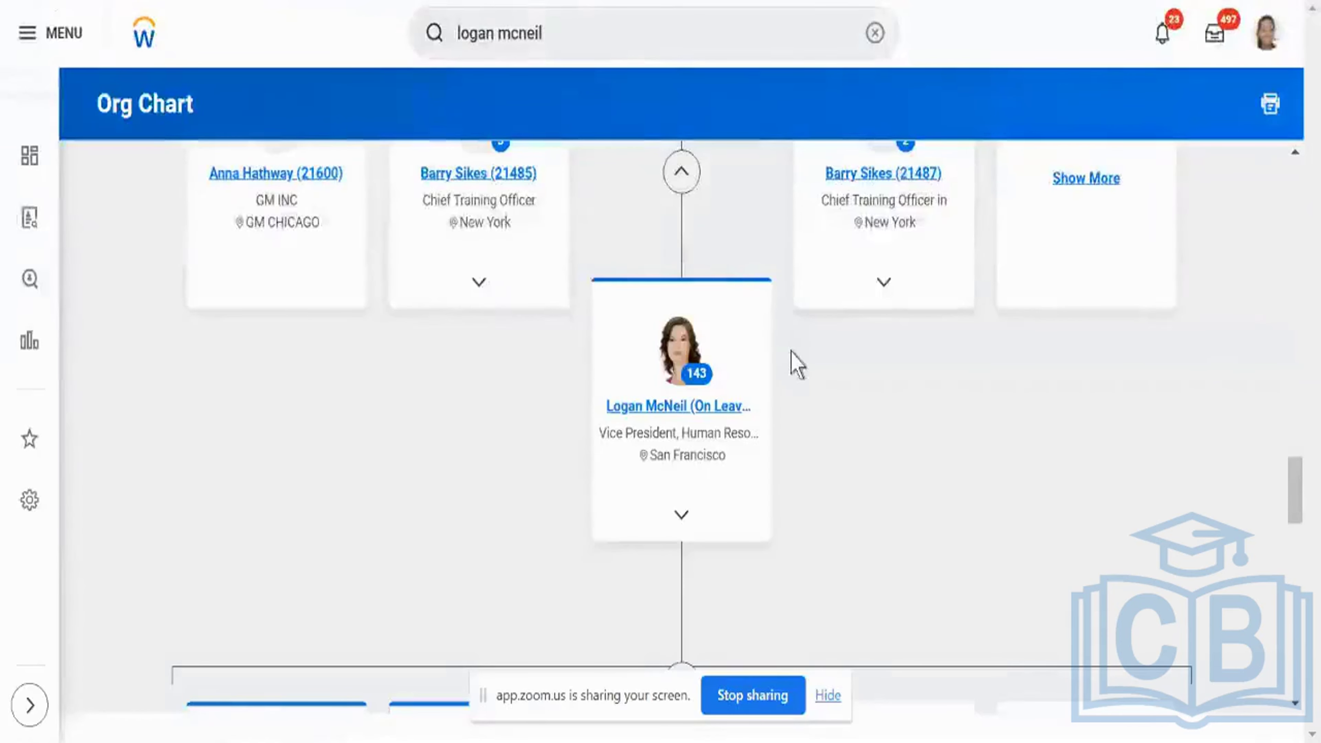
{"action": "scroll", "coordinate": [791, 354], "scroll_direction": "down", "scroll_amount": 2}
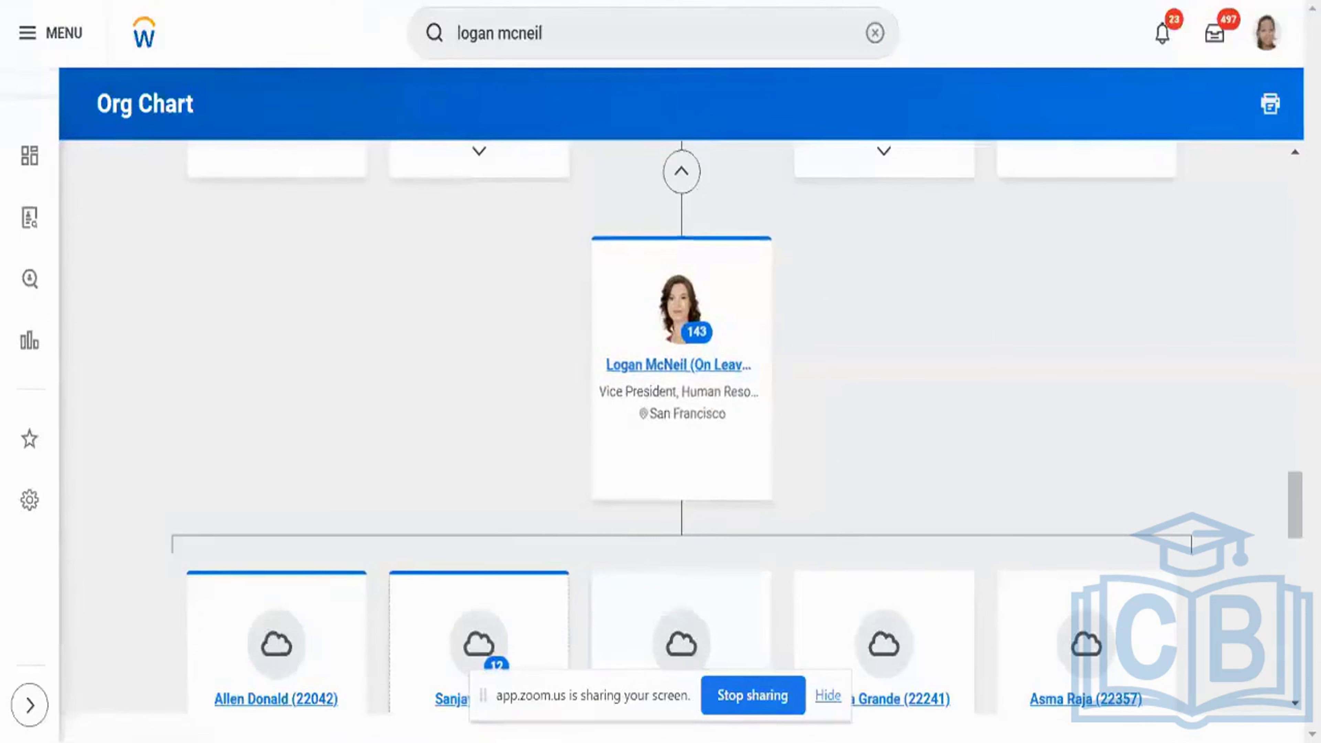
{"action": "key", "text": "alt+Tab"}
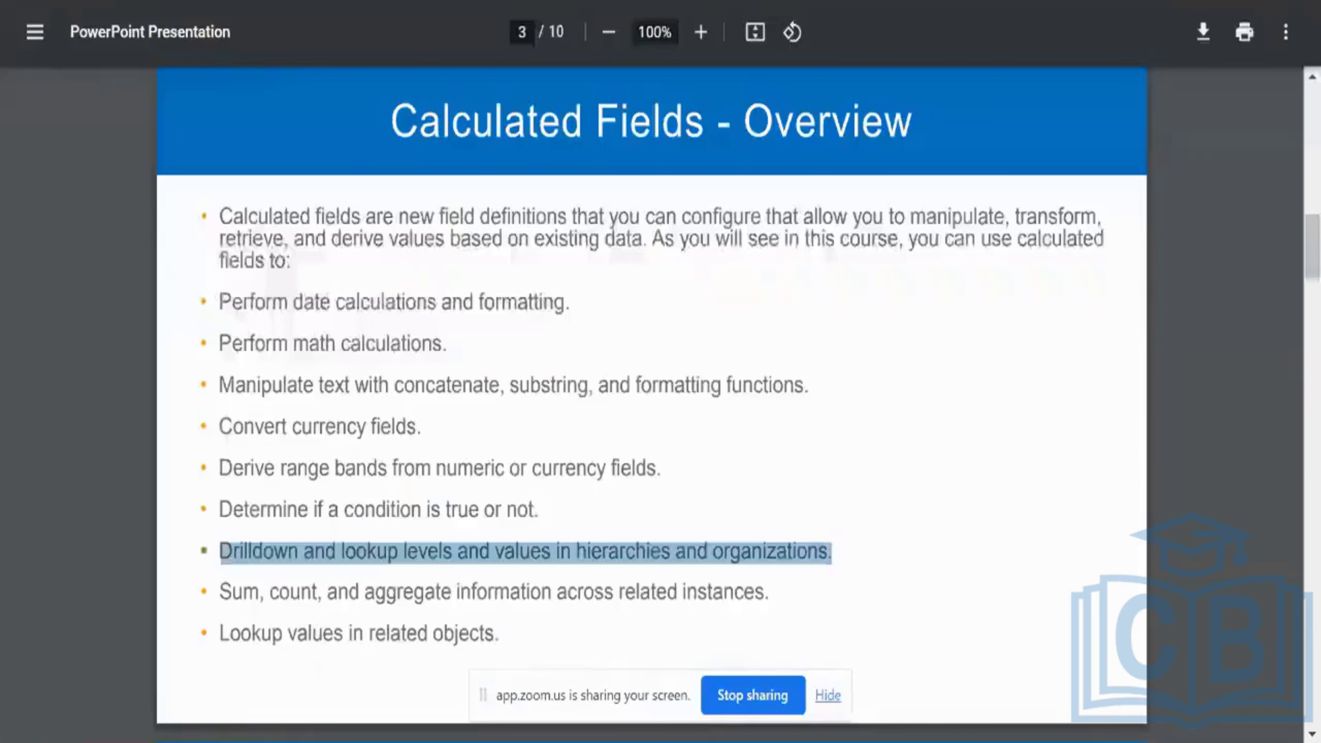
Step: Highlight the 'Sum, count, and aggregate' and 'Lookup values in related objects' bullets, then scroll to page 4
{"action": "left_click", "coordinate": [703, 505]}
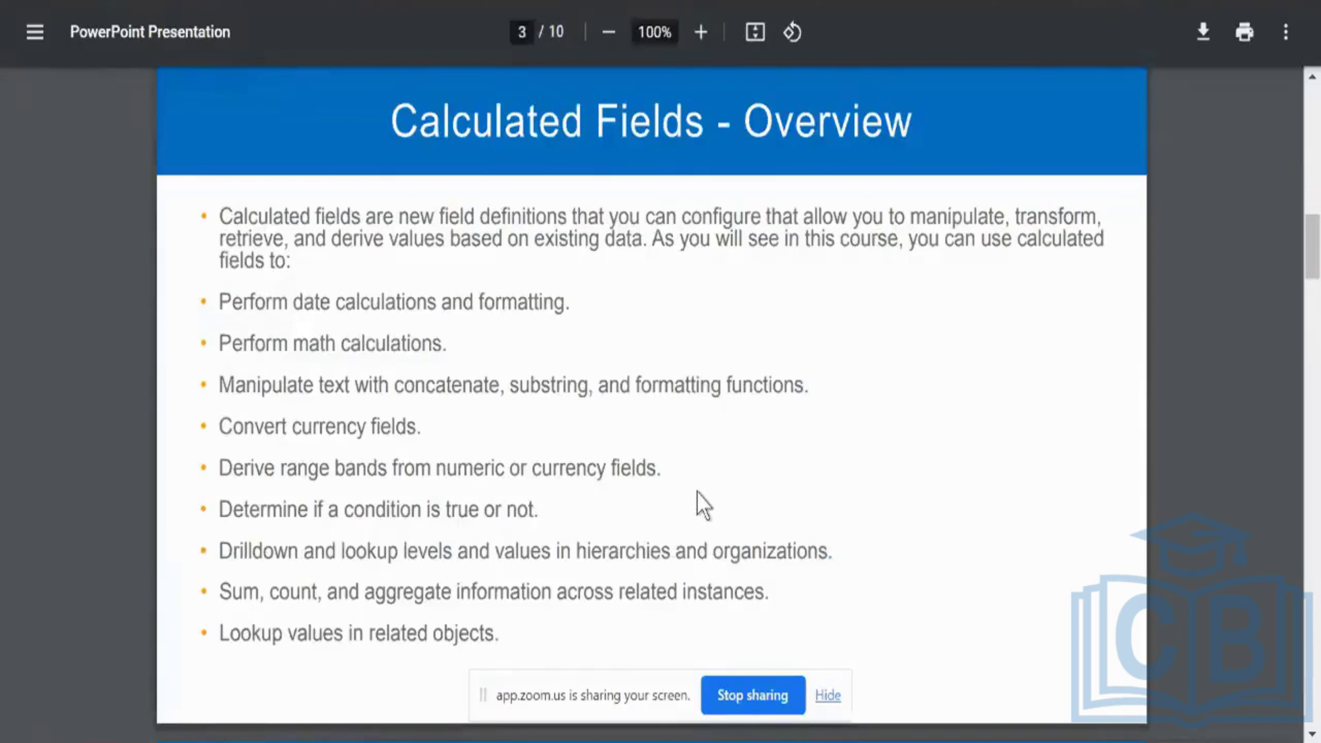
{"action": "triple_click", "coordinate": [447, 599]}
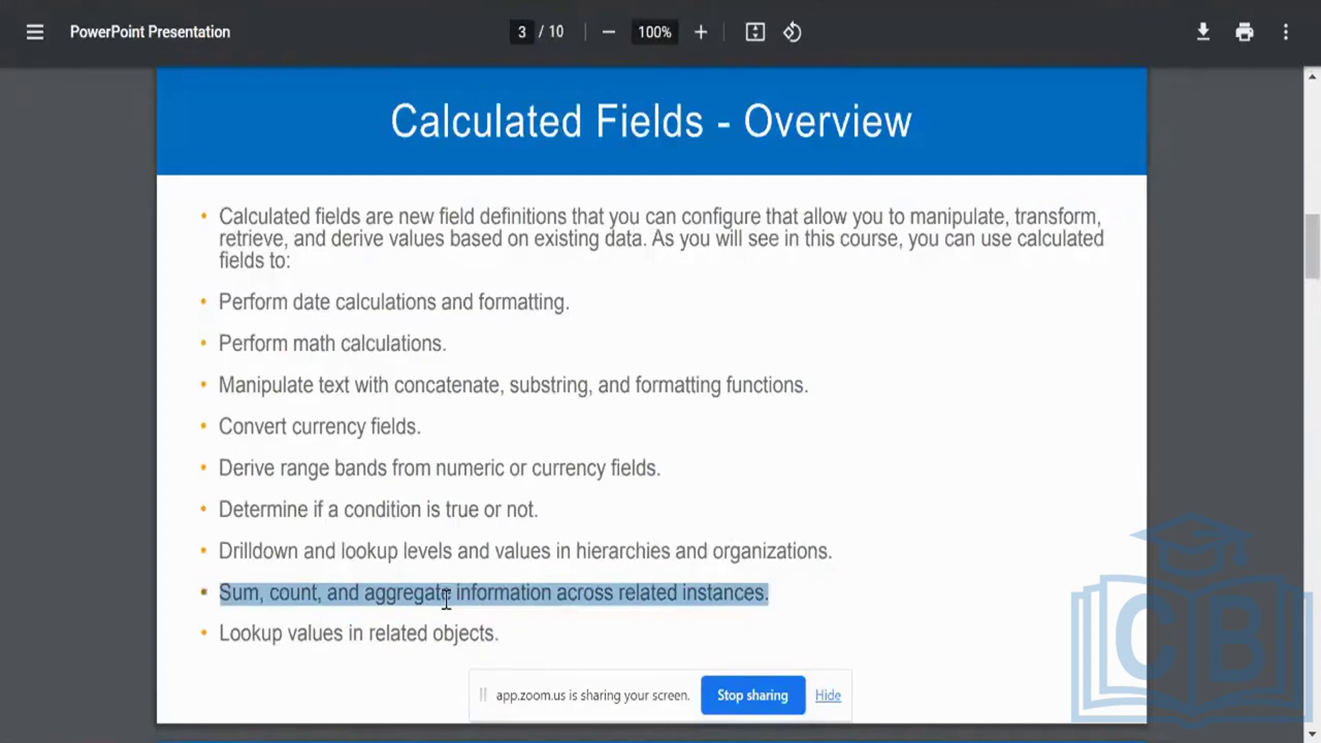
{"action": "triple_click", "coordinate": [420, 634]}
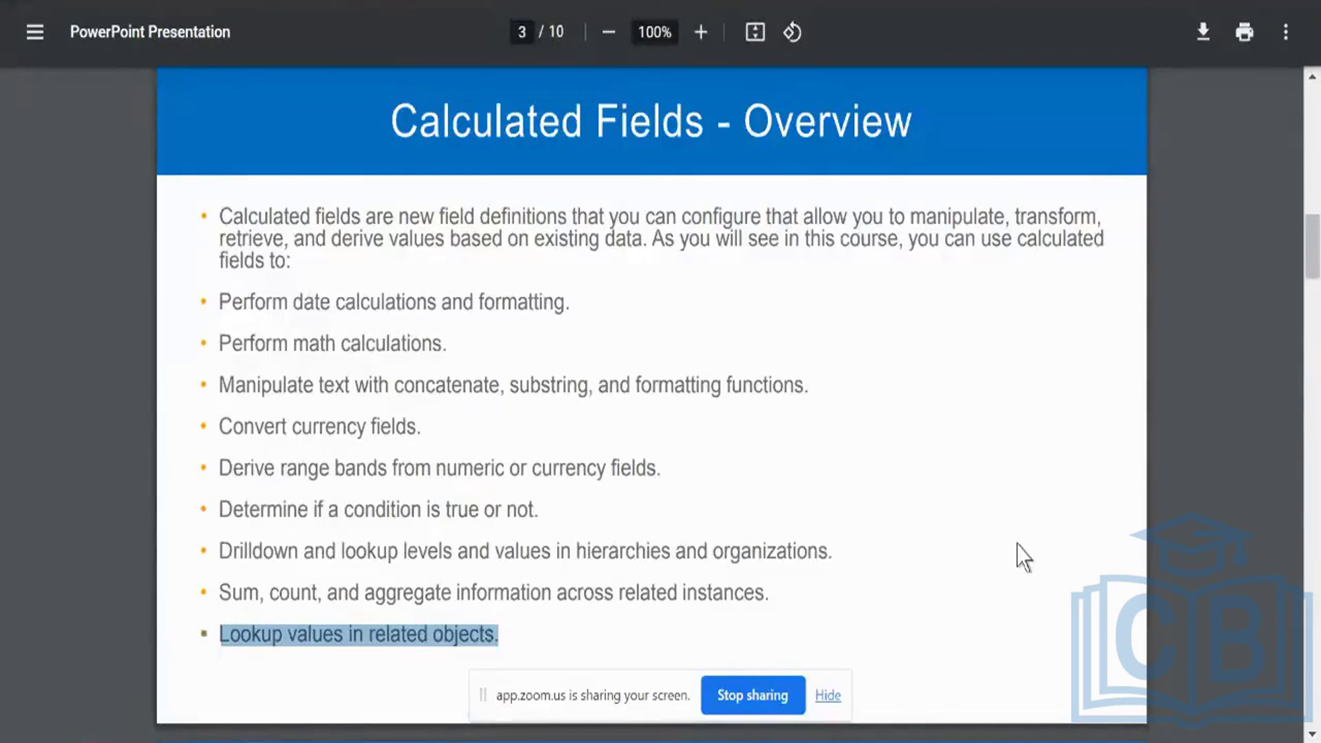
{"action": "scroll", "coordinate": [1018, 544], "scroll_direction": "down", "scroll_amount": 8}
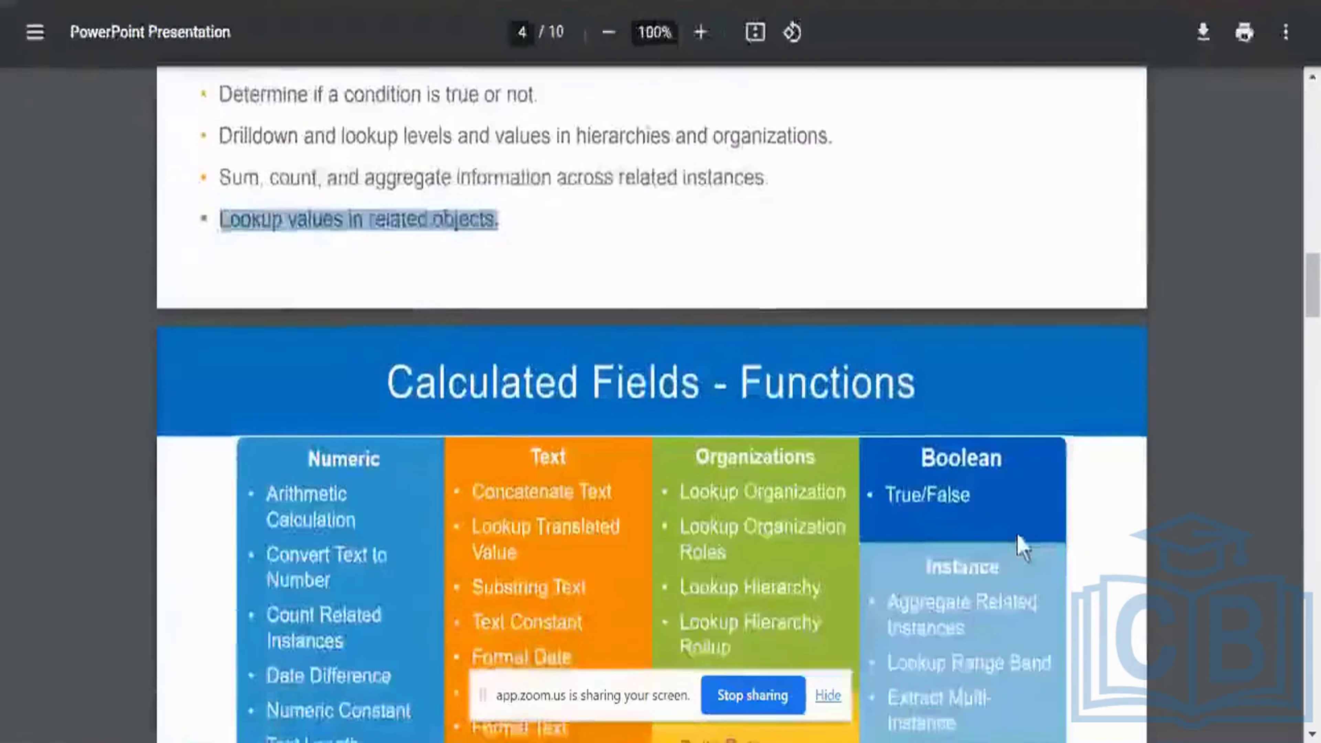
Step: Scroll the Functions slide until the Date group with Increment Decrement Date is visible
{"action": "scroll", "coordinate": [1021, 547], "scroll_direction": "down", "scroll_amount": 7}
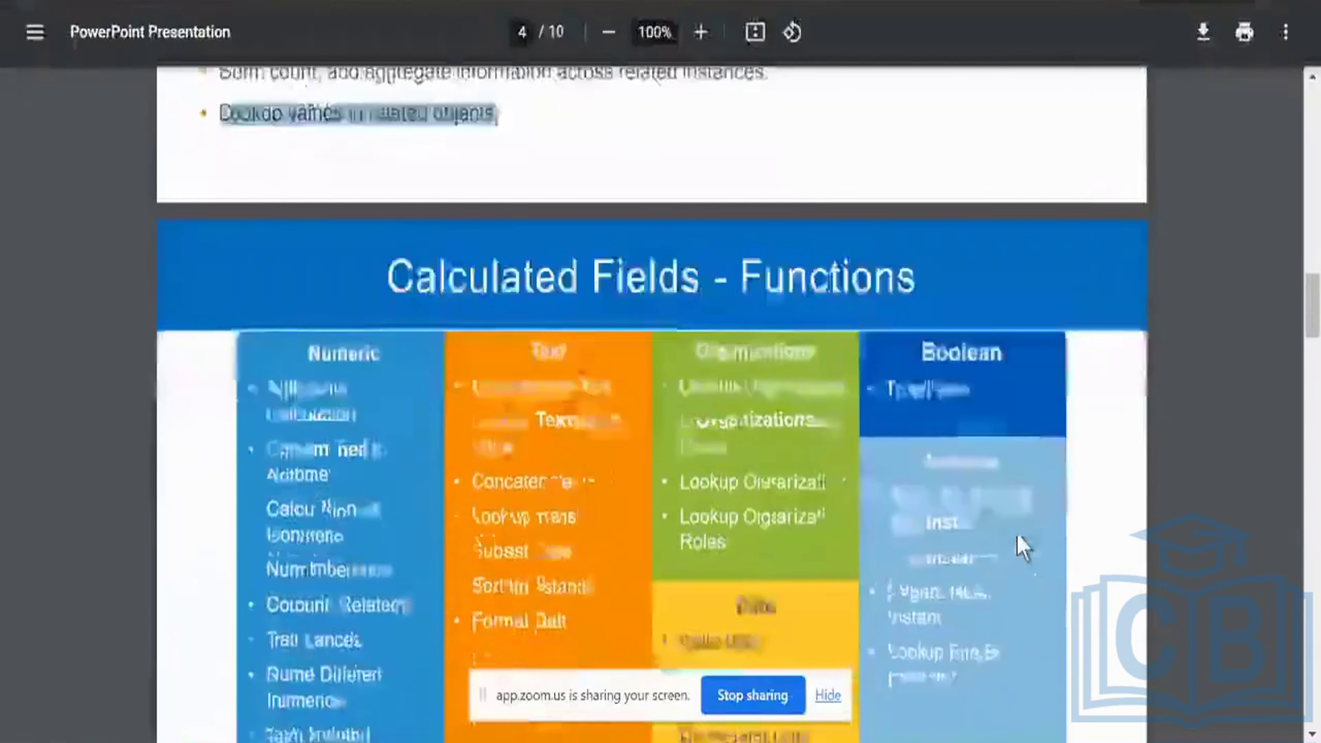
{"action": "scroll", "coordinate": [1020, 544], "scroll_direction": "up", "scroll_amount": 3}
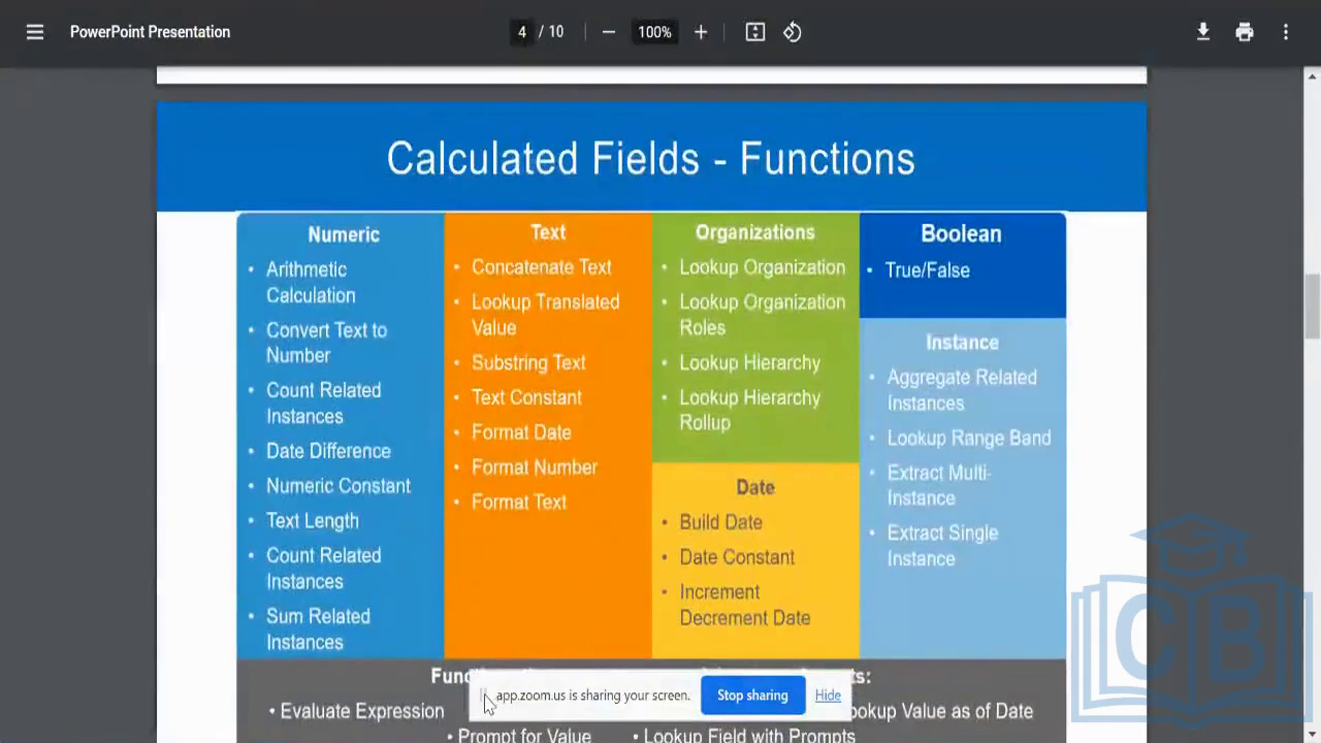
{"action": "left_click_drag", "start_coordinate": [487, 703], "coordinate": [24, 98]}
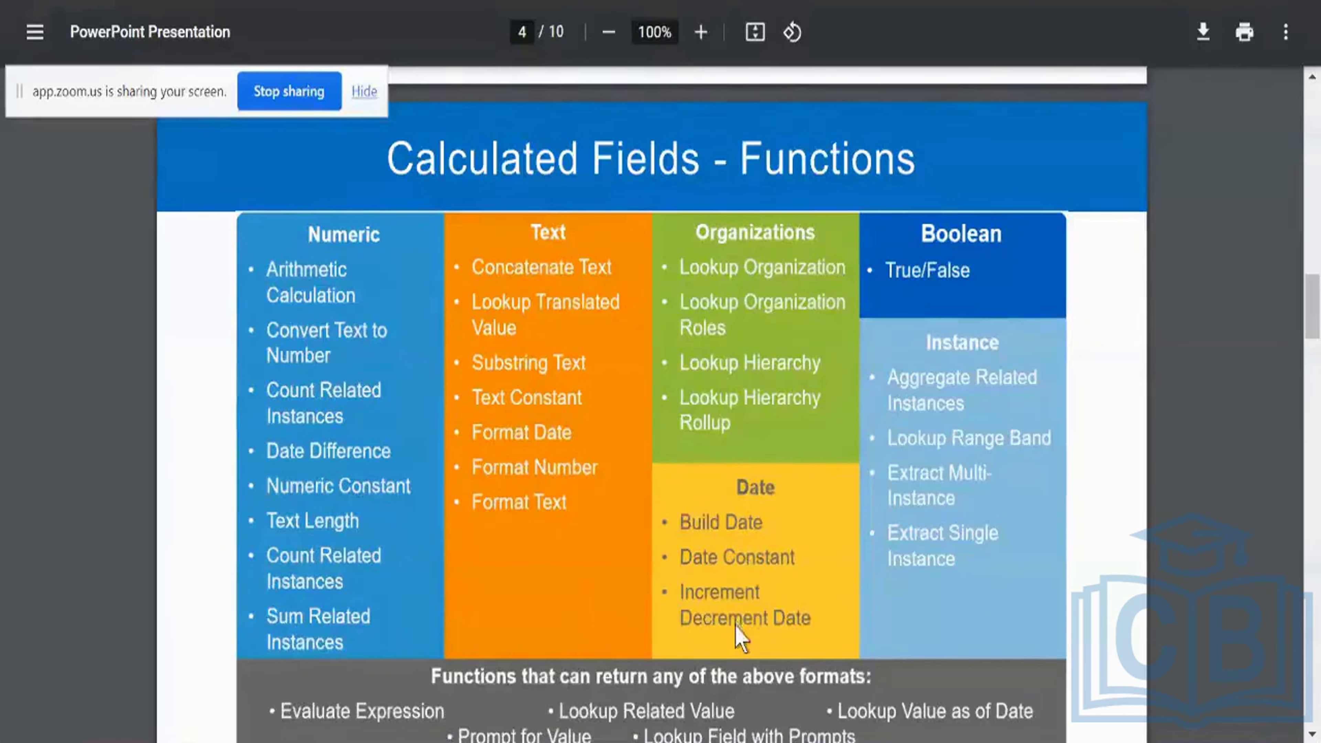
Step: Scroll further down the Functions slide to the any-format functions like Evaluate Expression
{"action": "scroll", "coordinate": [736, 625], "scroll_direction": "down", "scroll_amount": 1}
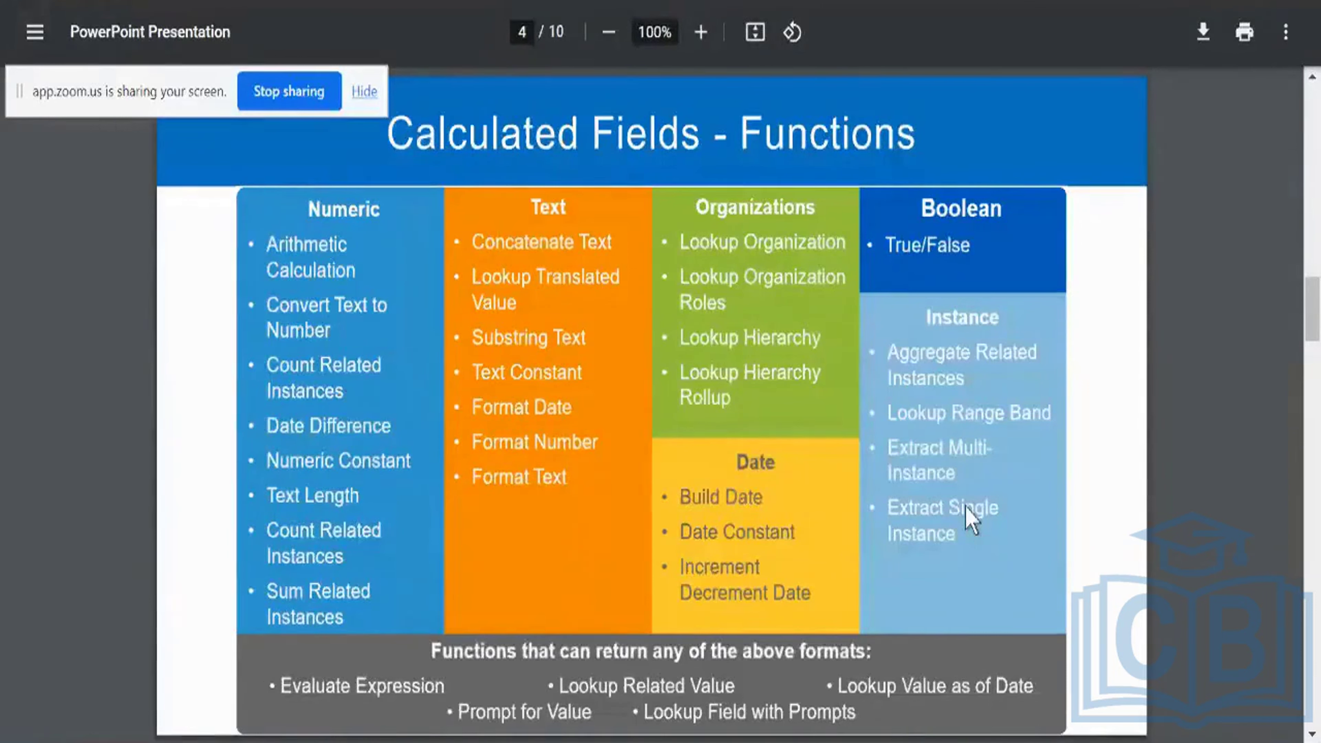
Step: Enter Test_Aryan_CF_1 as the field name and pick Worker as the business object
{"action": "key", "text": "alt+Tab"}
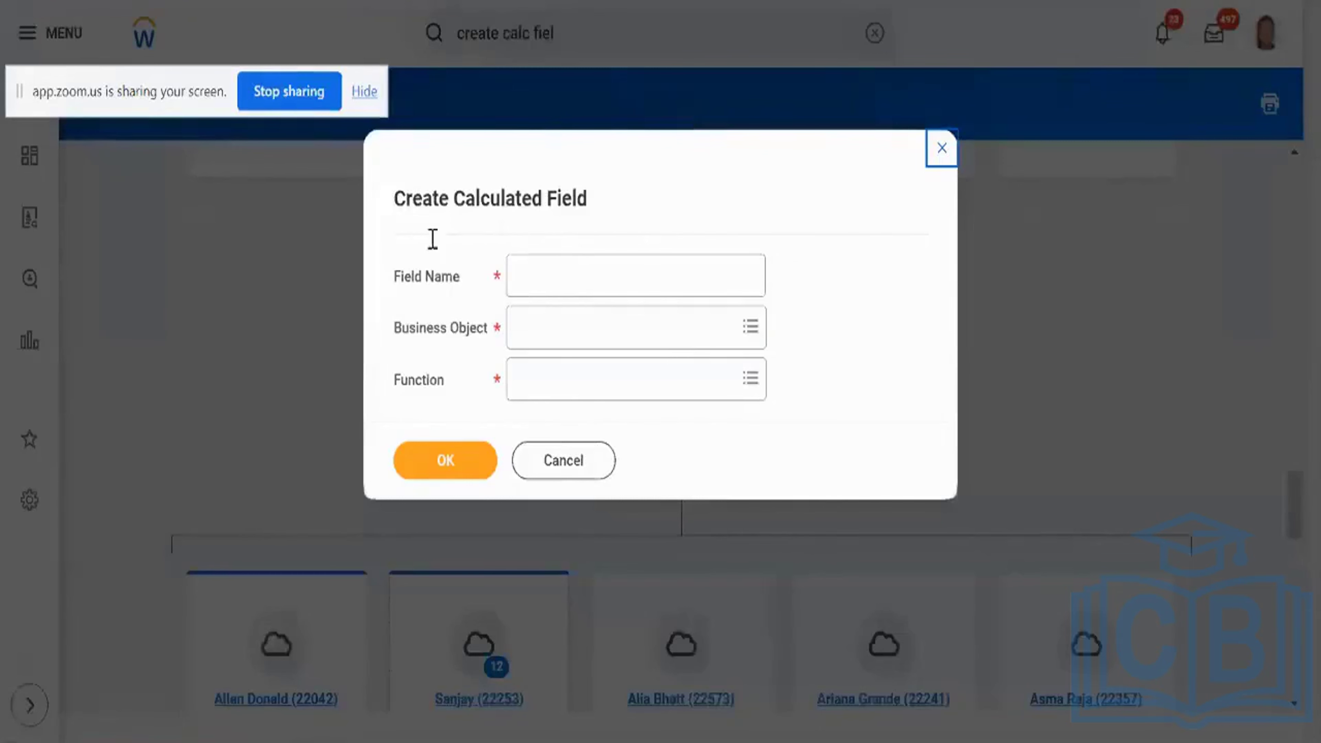
{"action": "triple_click", "coordinate": [504, 198]}
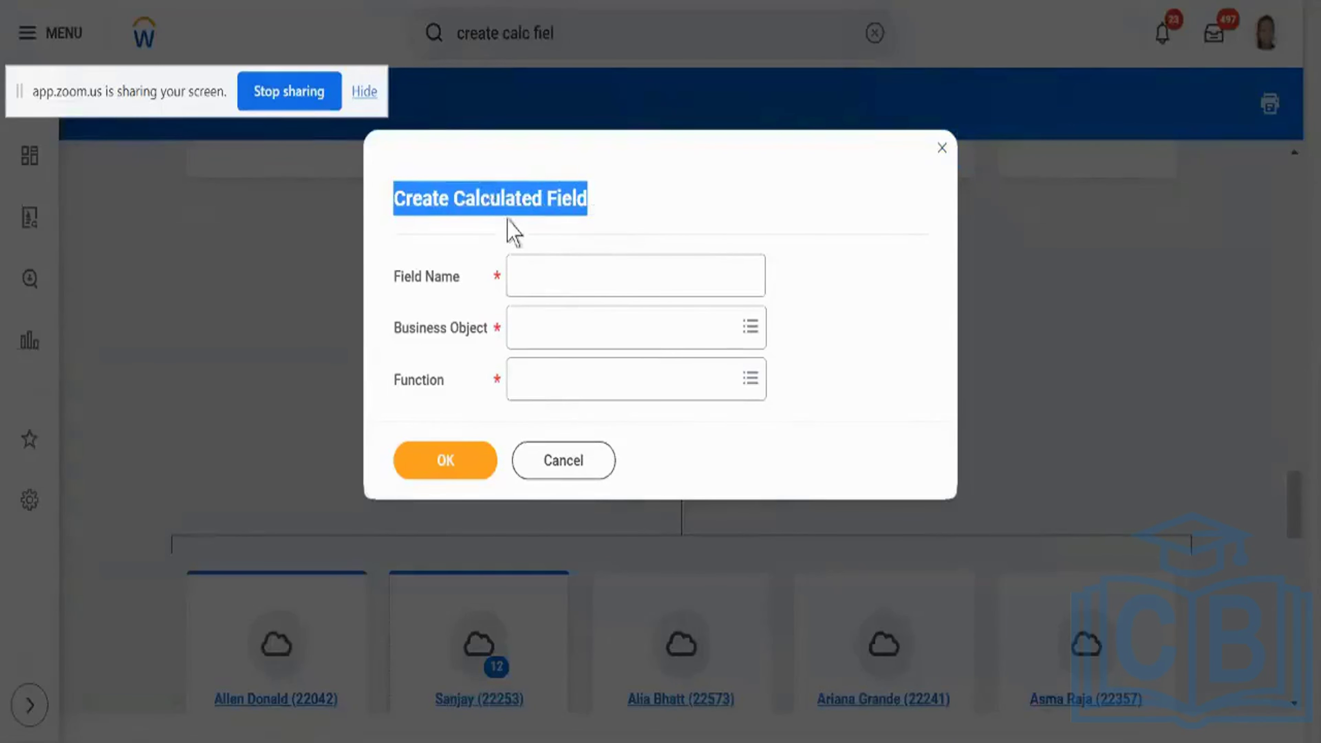
{"action": "left_click", "coordinate": [565, 265]}
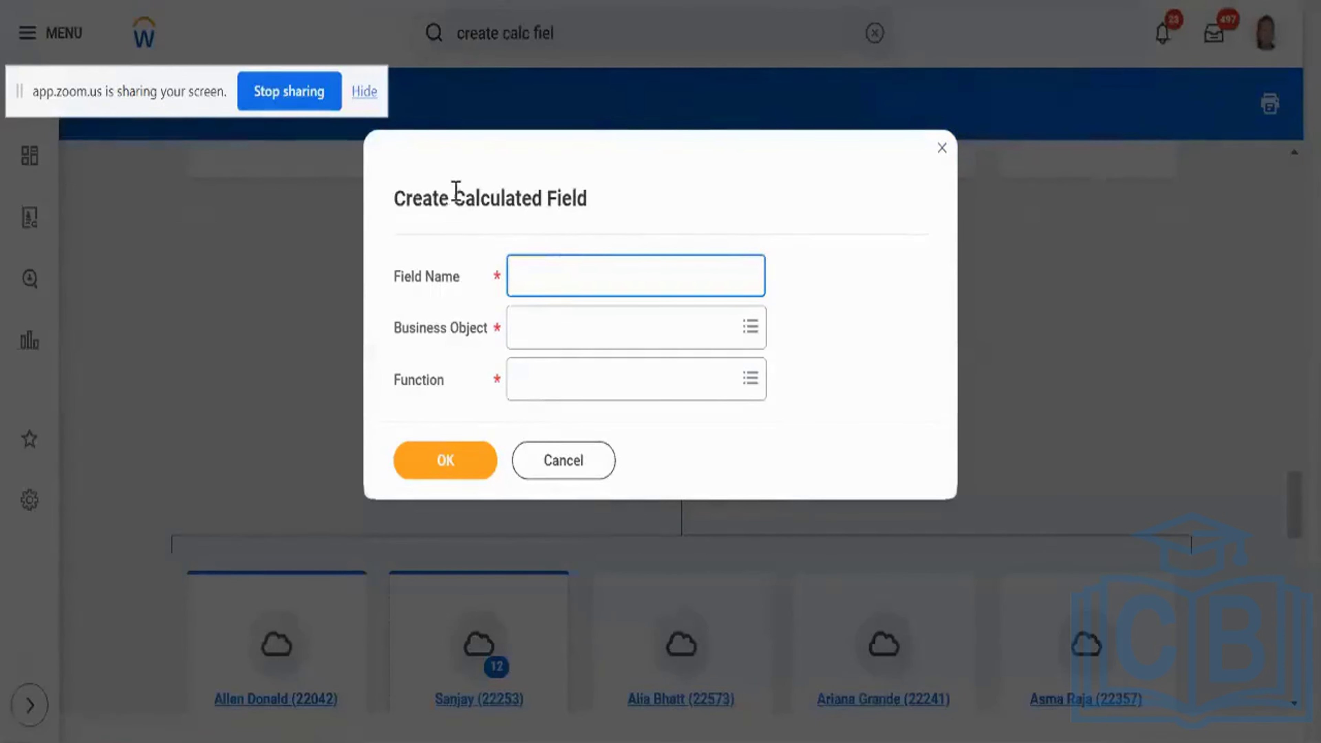
{"action": "type", "text": "Test_Aryan_CF_1"}
{"action": "left_click", "coordinate": [566, 333]}
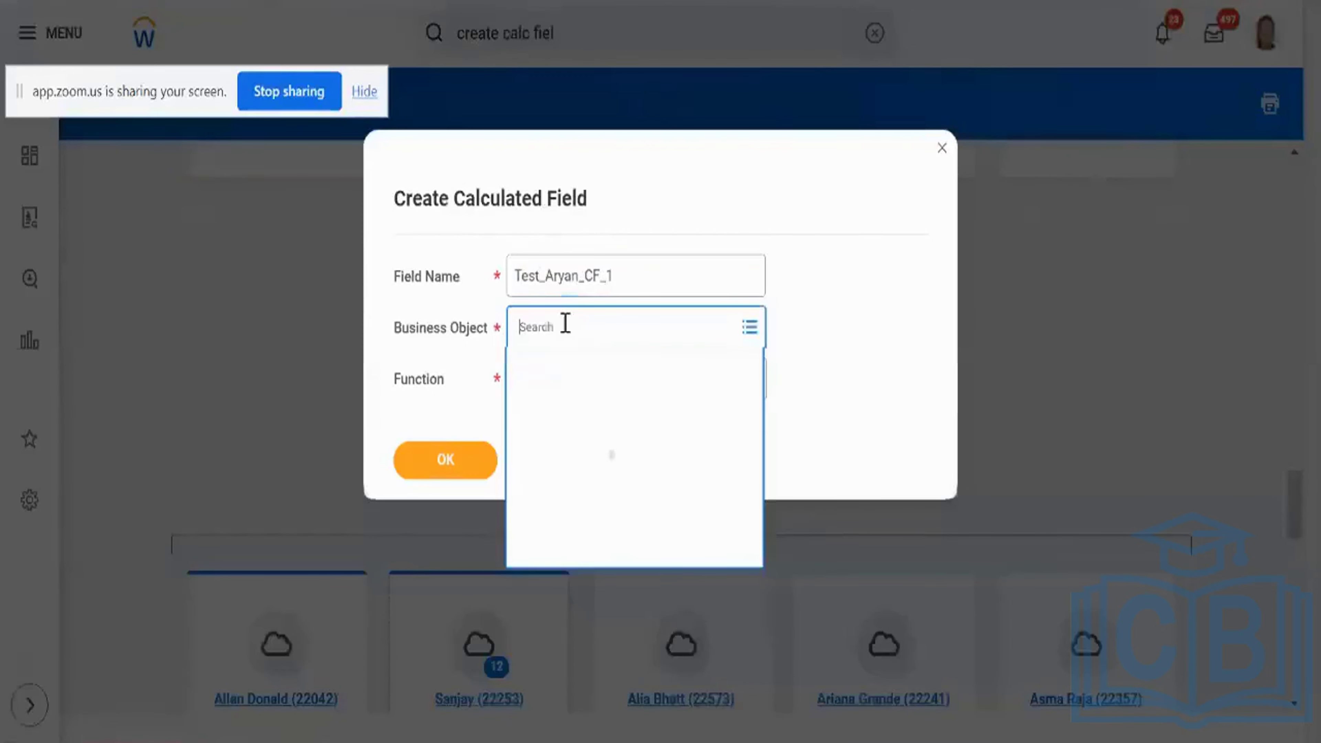
{"action": "type", "text": "worker"}
{"action": "key", "text": "Return"}
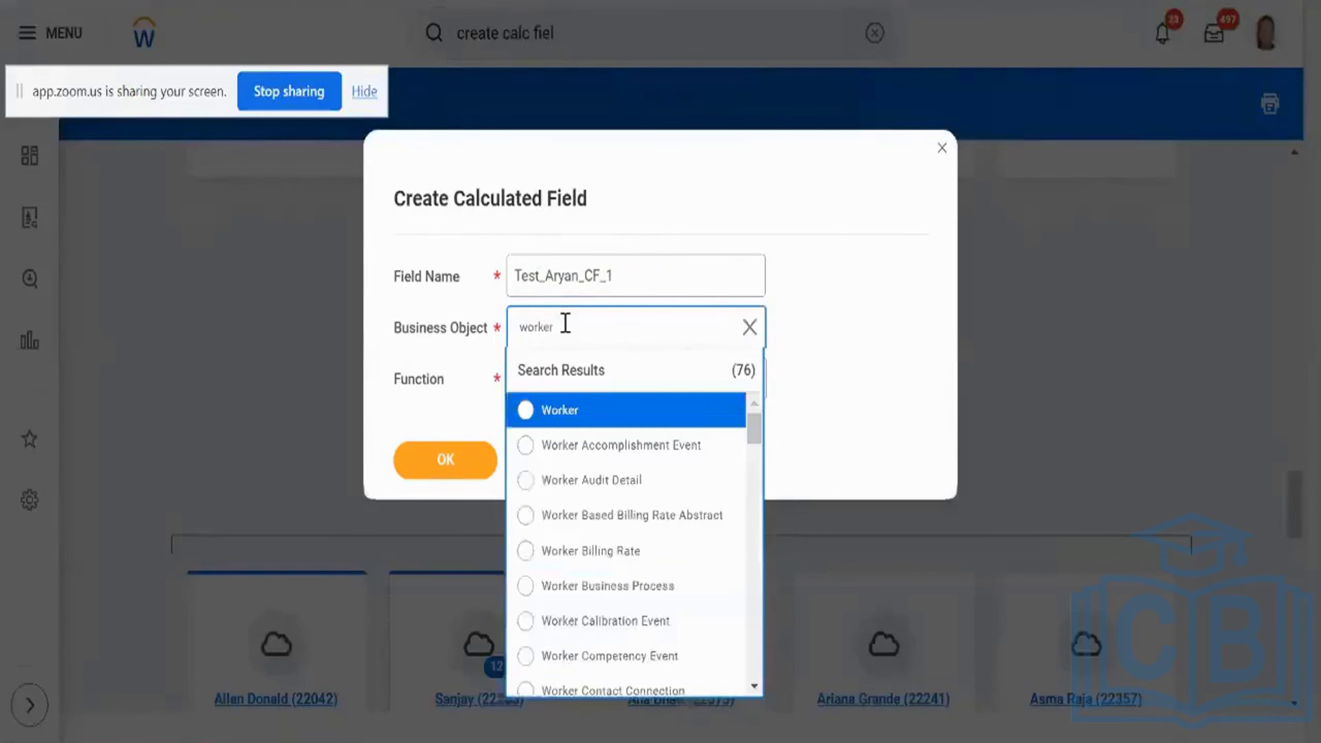
{"action": "left_click", "coordinate": [526, 411]}
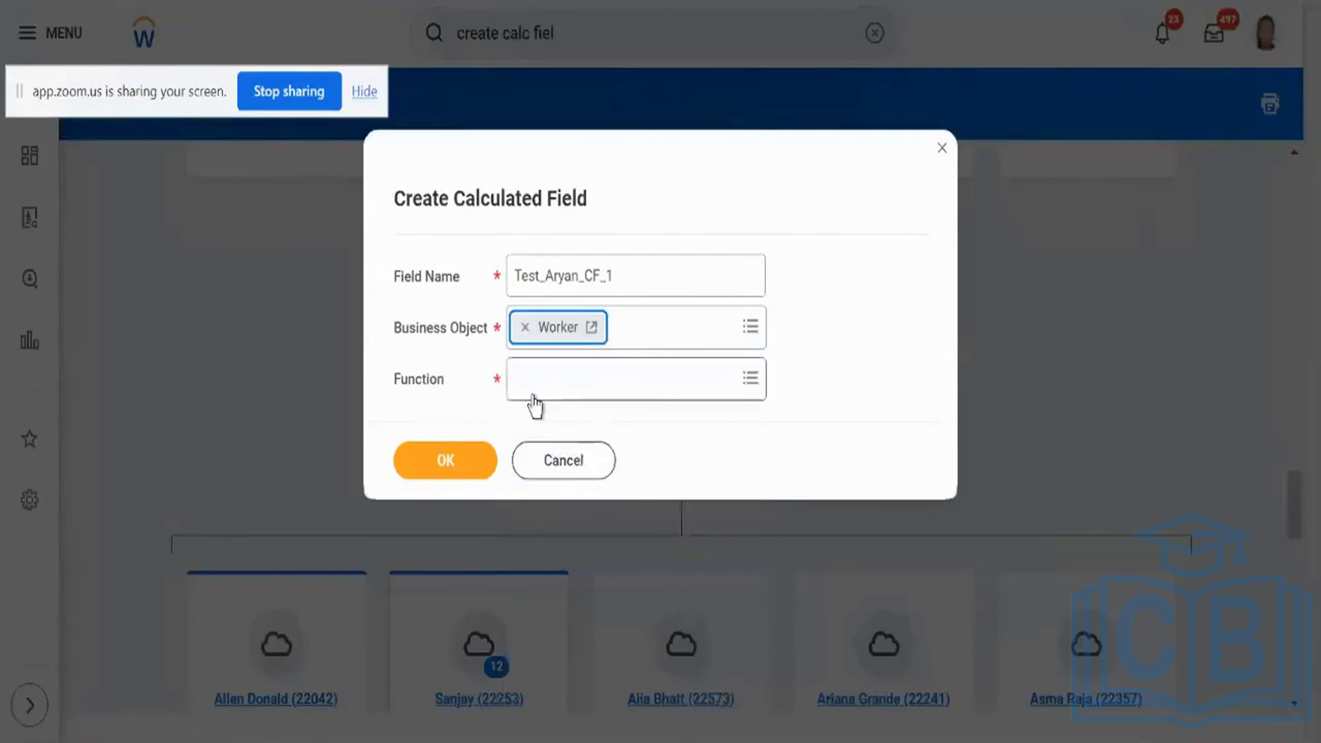
Step: Choose Increment or Decrement Date from the Function list
{"action": "left_click", "coordinate": [534, 397]}
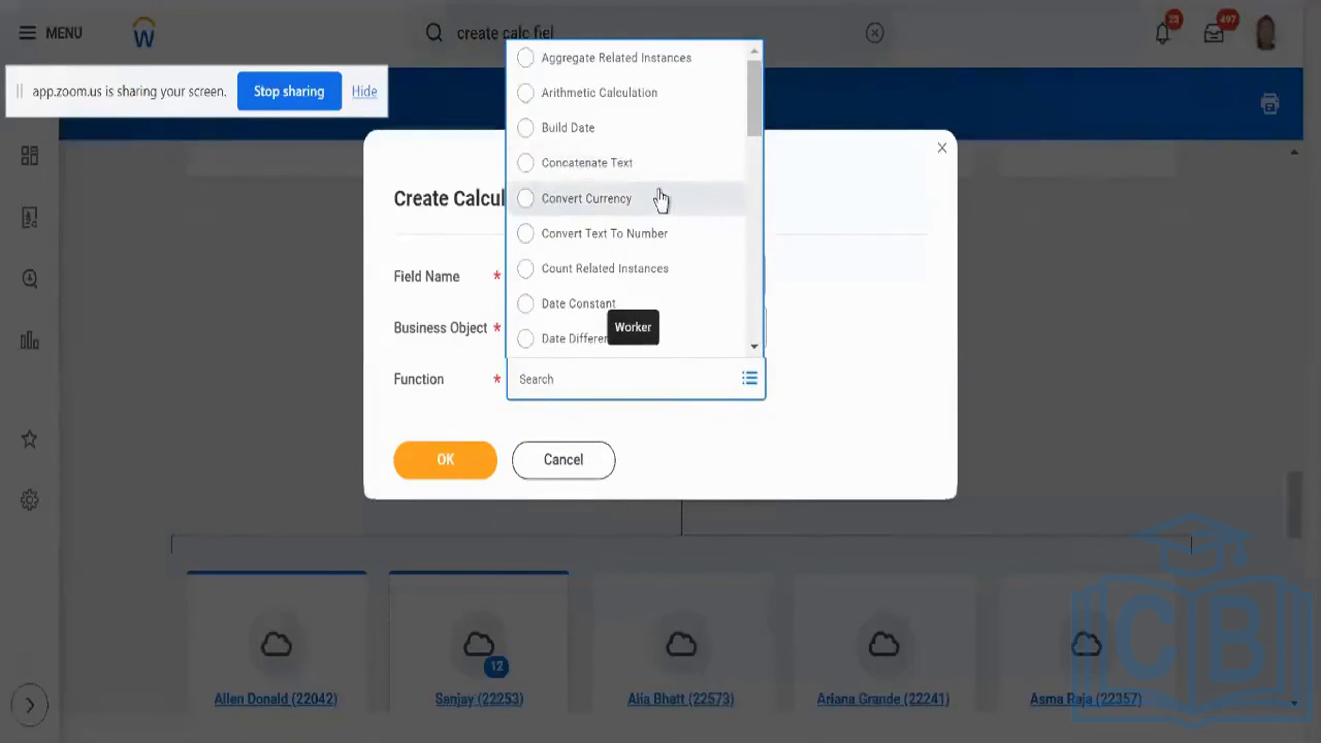
{"action": "scroll", "coordinate": [660, 201], "scroll_direction": "down", "scroll_amount": 3}
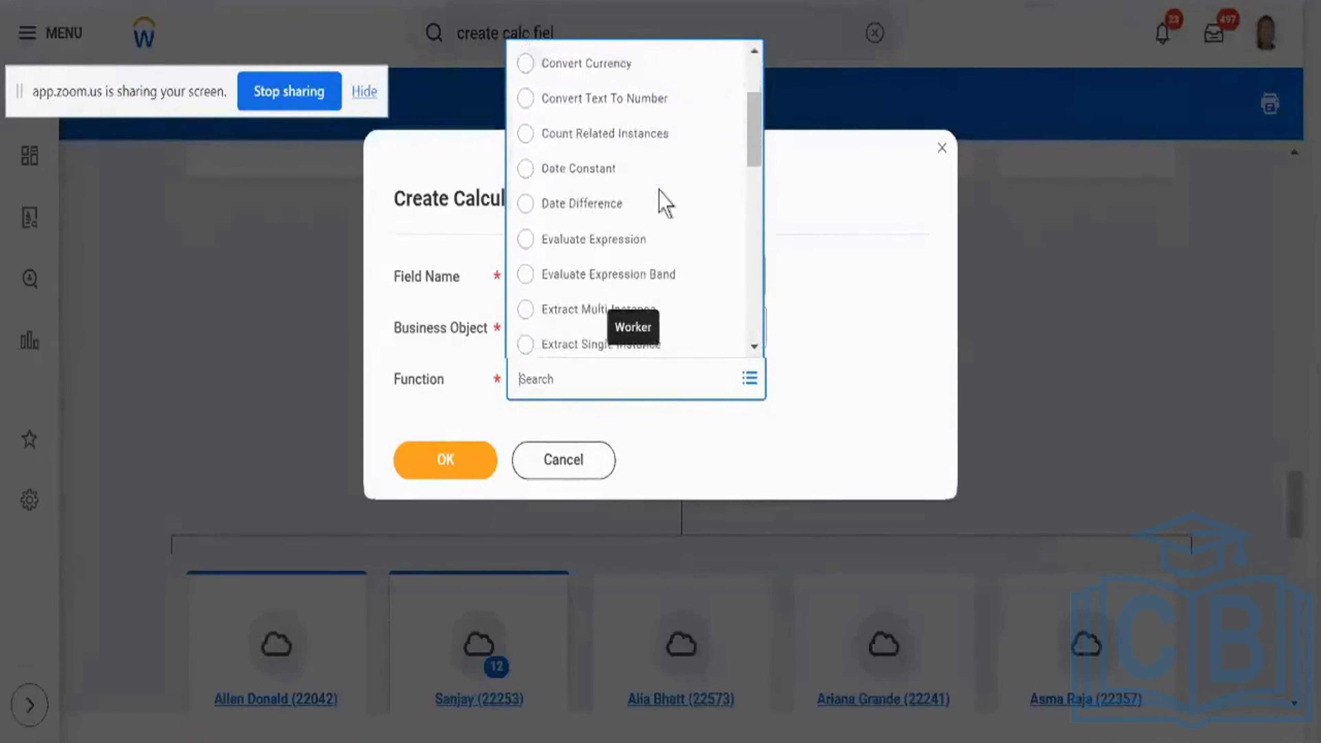
{"action": "scroll", "coordinate": [664, 202], "scroll_direction": "down", "scroll_amount": 2}
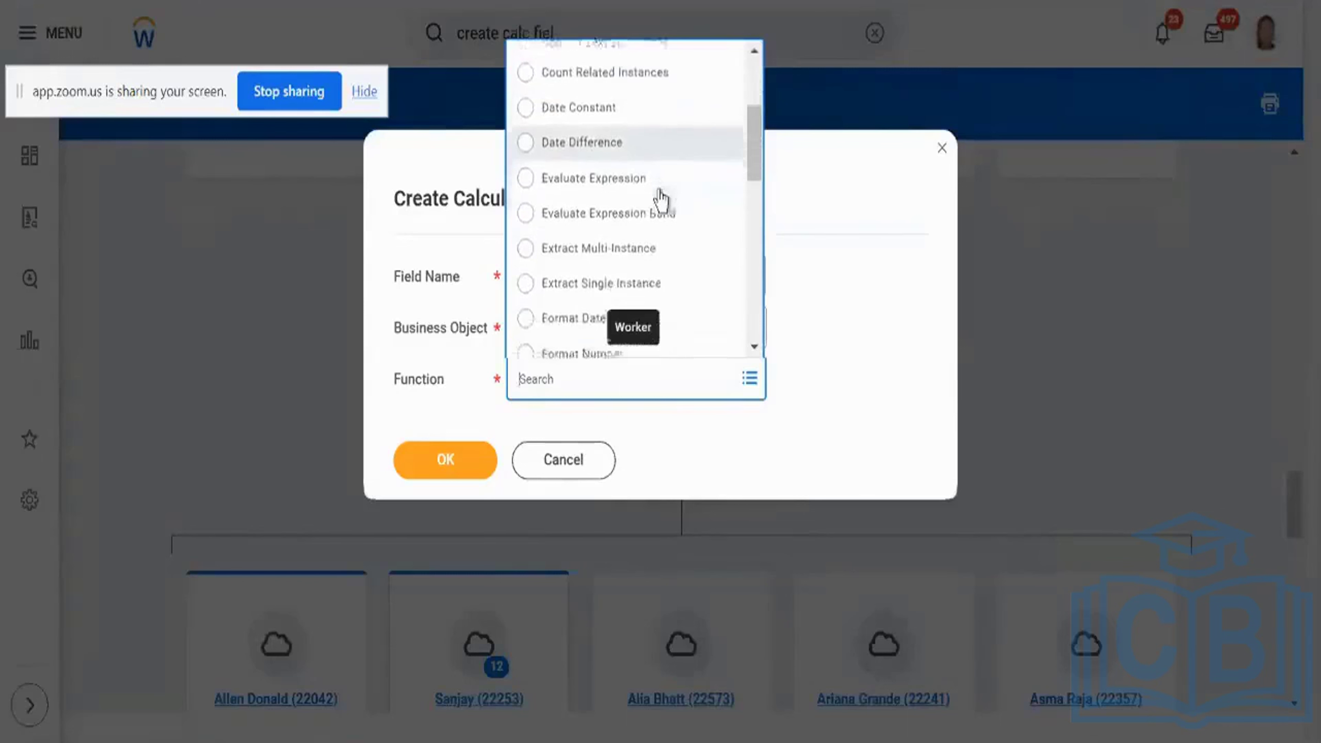
{"action": "scroll", "coordinate": [661, 201], "scroll_direction": "down", "scroll_amount": 6}
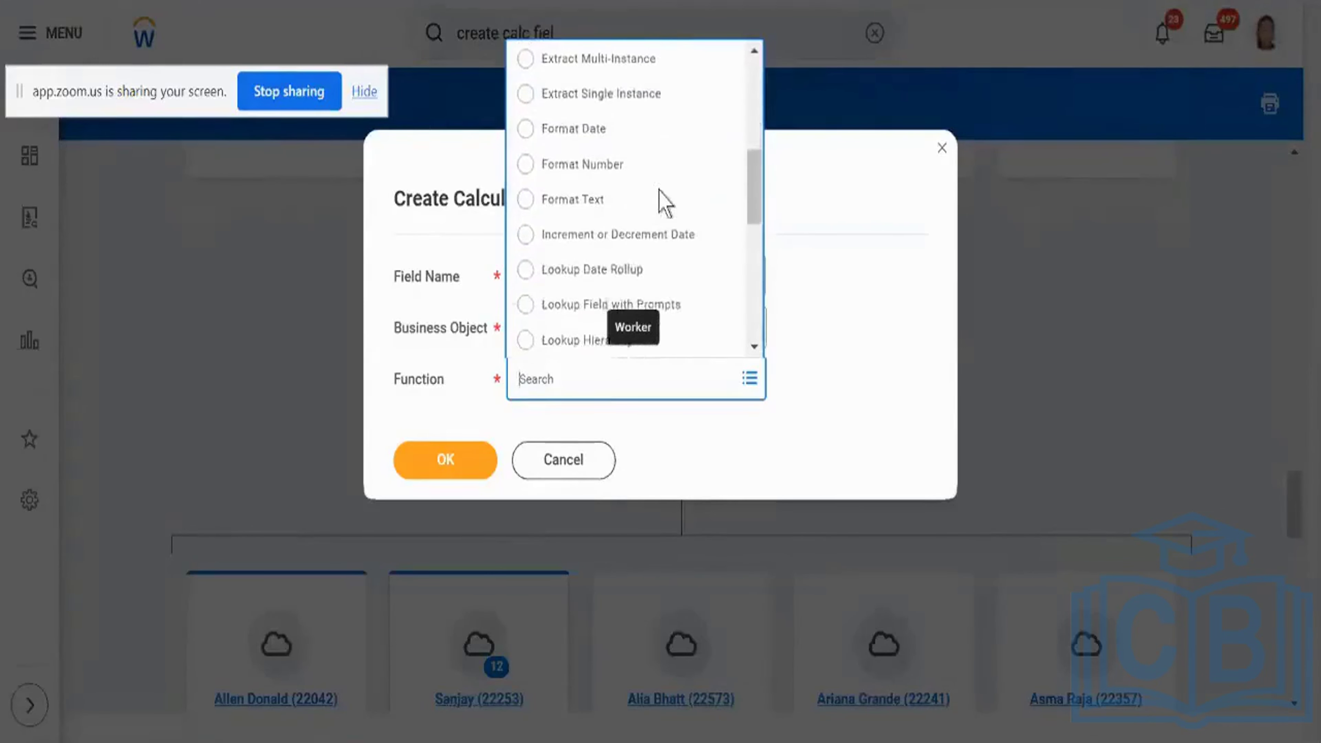
{"action": "scroll", "coordinate": [663, 202], "scroll_direction": "down", "scroll_amount": 5}
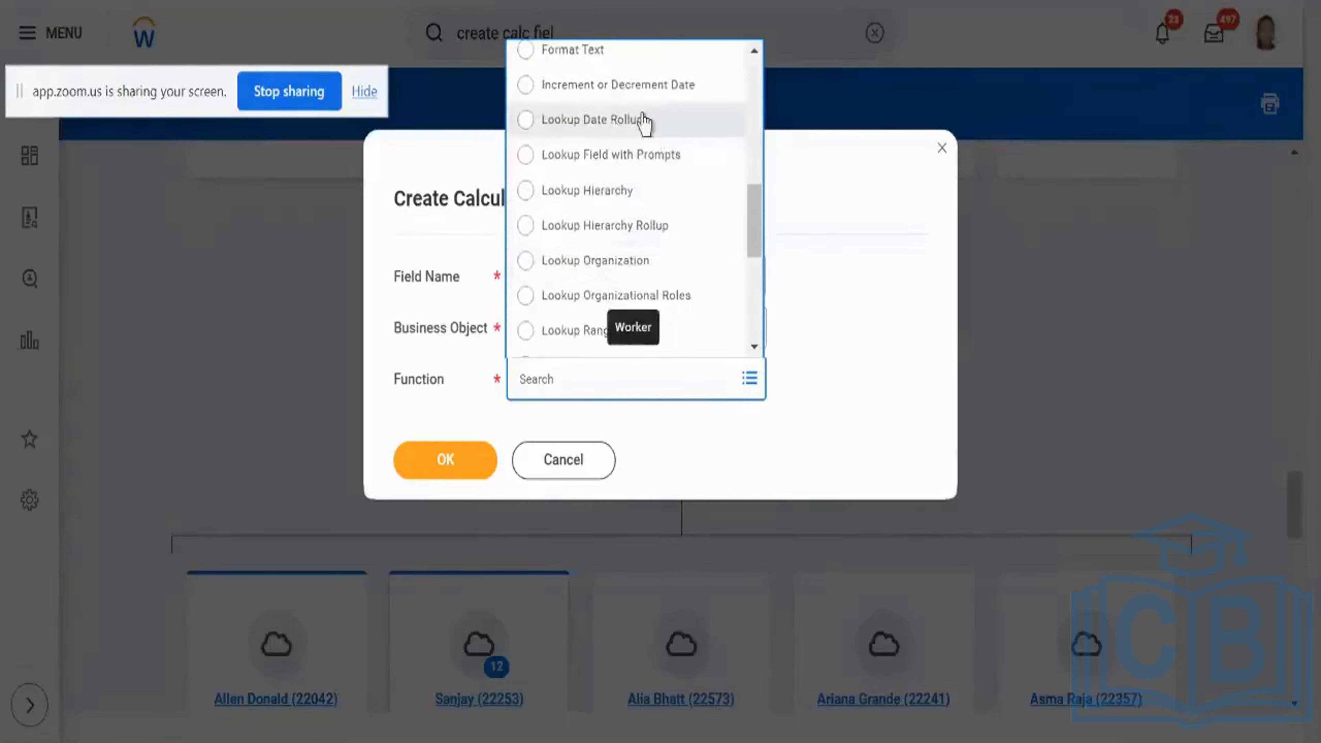
{"action": "left_click", "coordinate": [640, 86]}
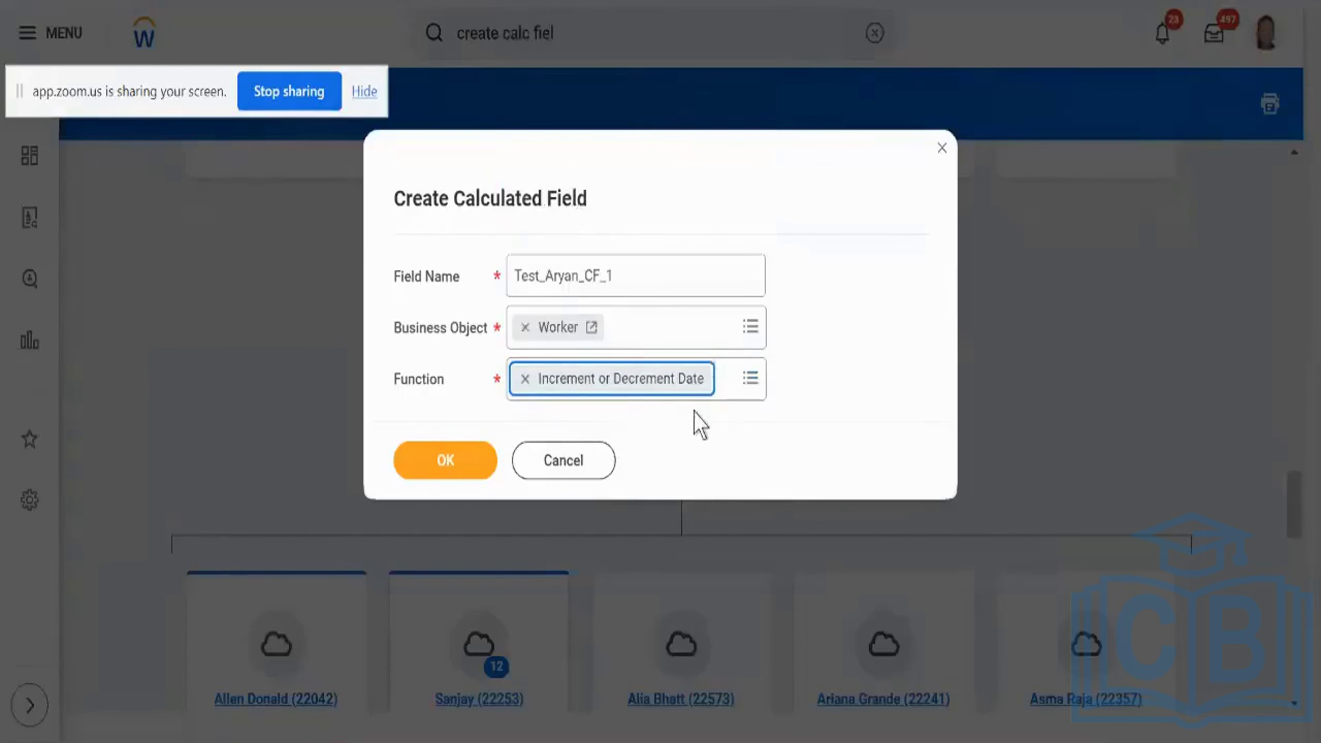
Step: Confirm the dialog with OK to reach the Increment or Decrement Date form's Date Field prompt
{"action": "left_click", "coordinate": [483, 468]}
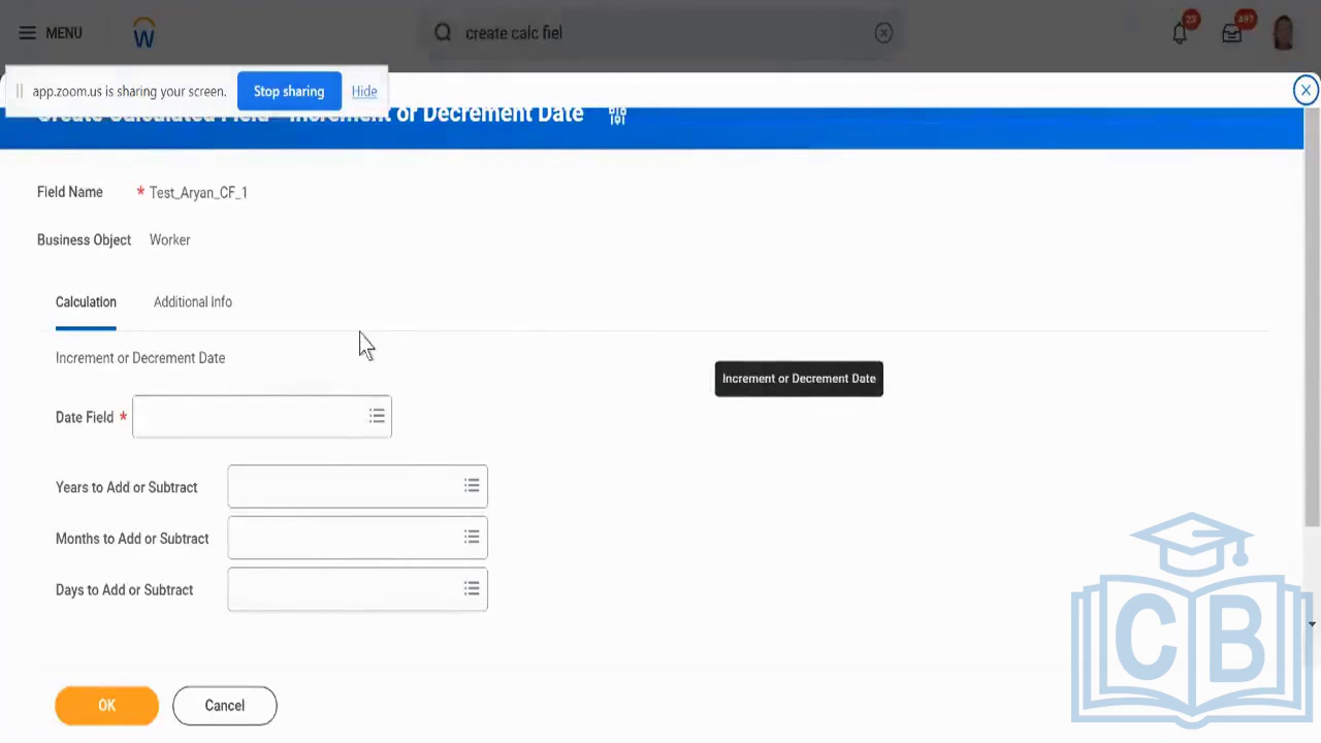
{"action": "left_click", "coordinate": [339, 414]}
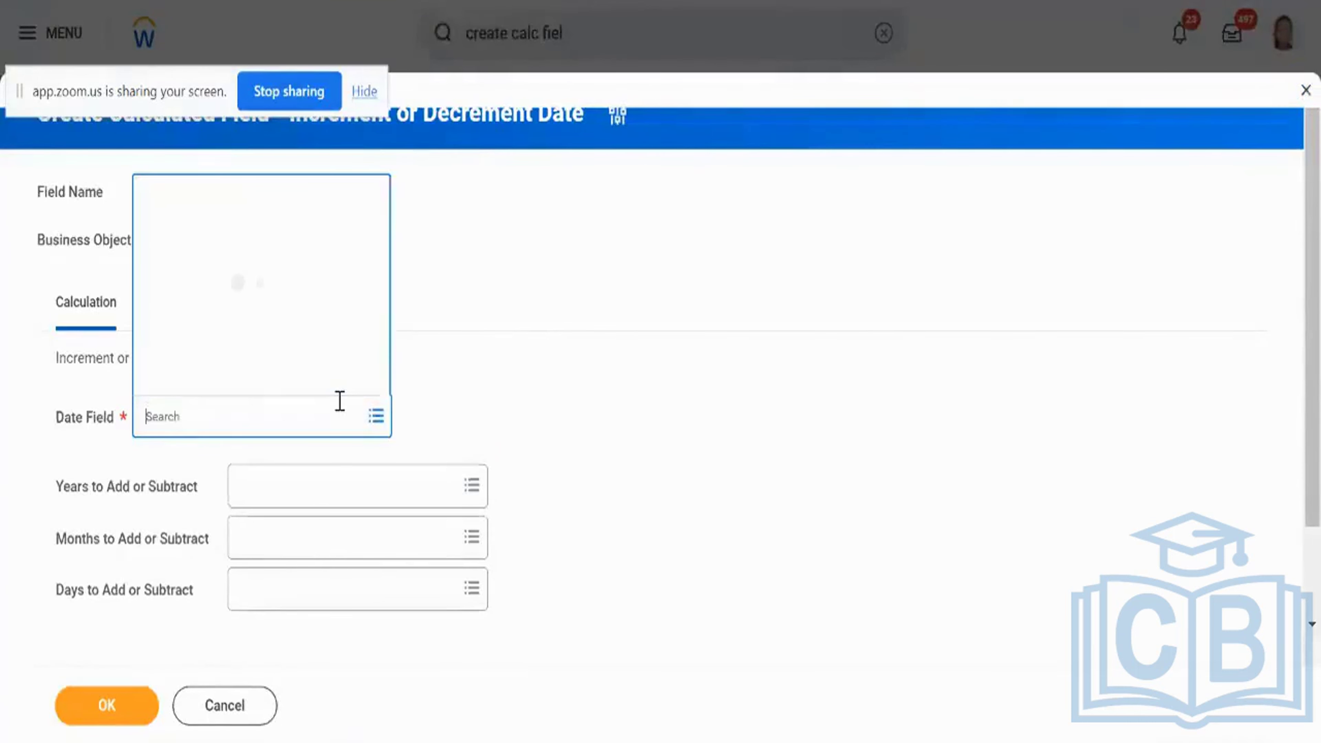
{"action": "left_click", "coordinate": [457, 377]}
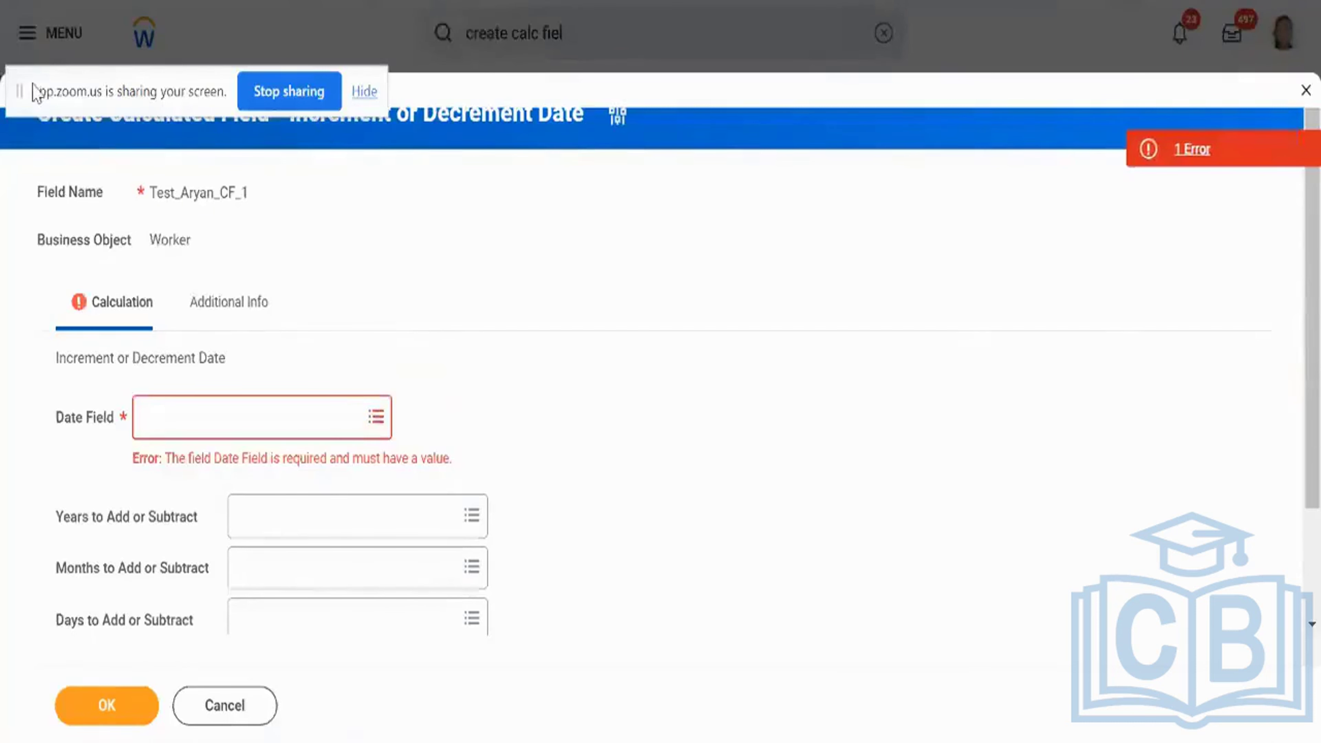
{"action": "left_click_drag", "start_coordinate": [26, 92], "coordinate": [833, 263]}
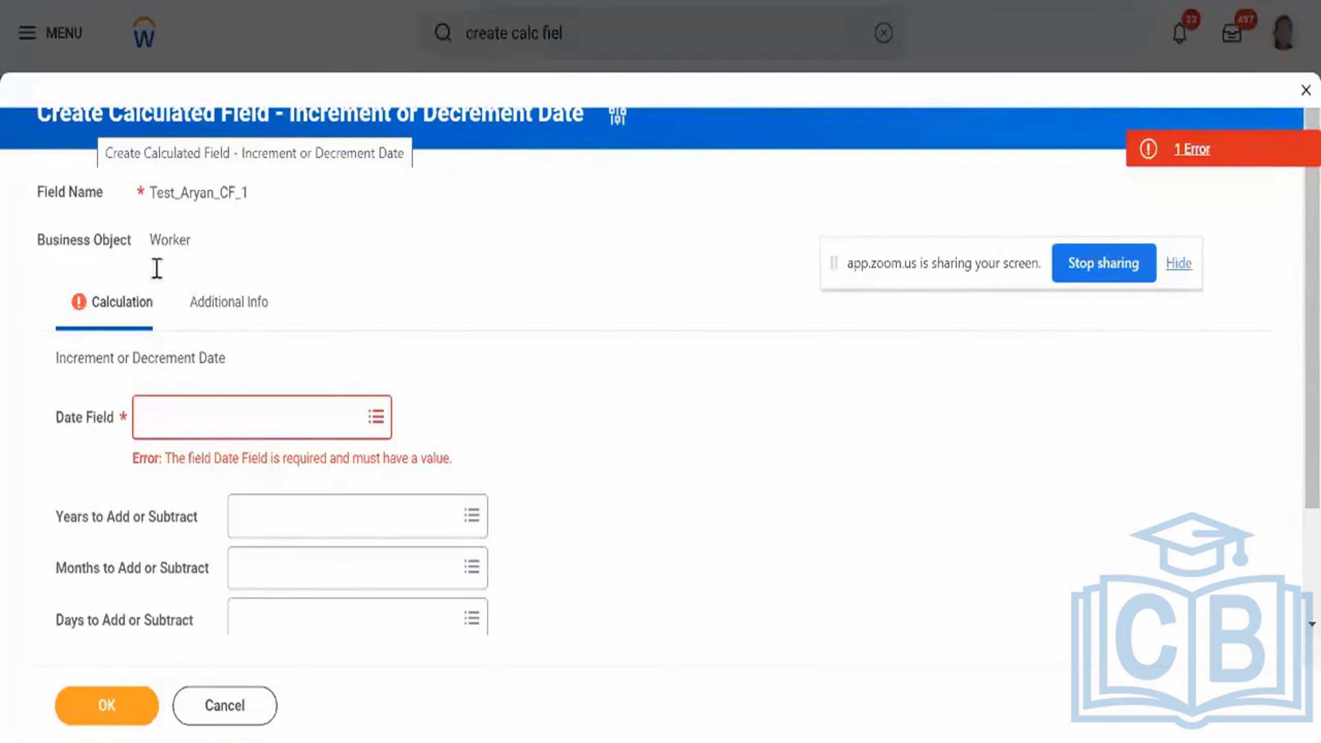
{"action": "double_click", "coordinate": [176, 232]}
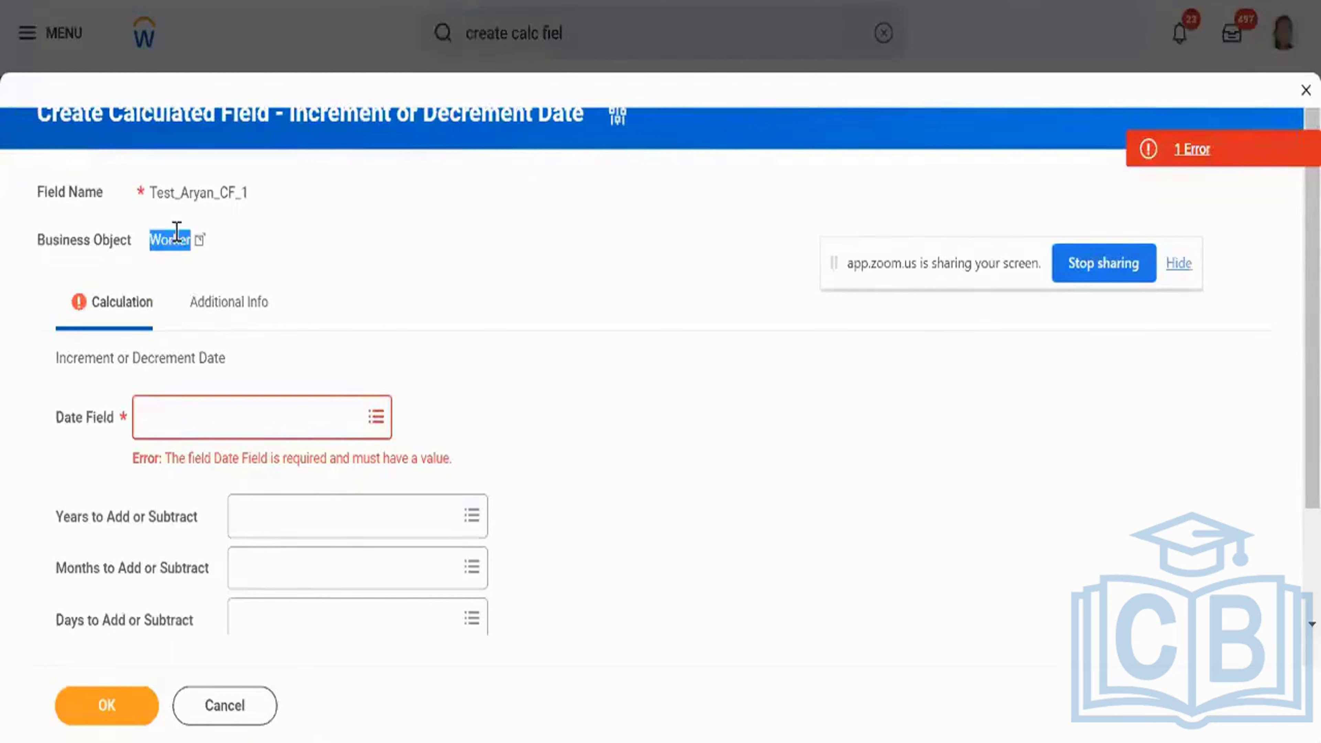
{"action": "left_click", "coordinate": [239, 417]}
Step: Search 'hire' in the Date Field prompt and select Hire Date
{"action": "type", "text": "hire"}
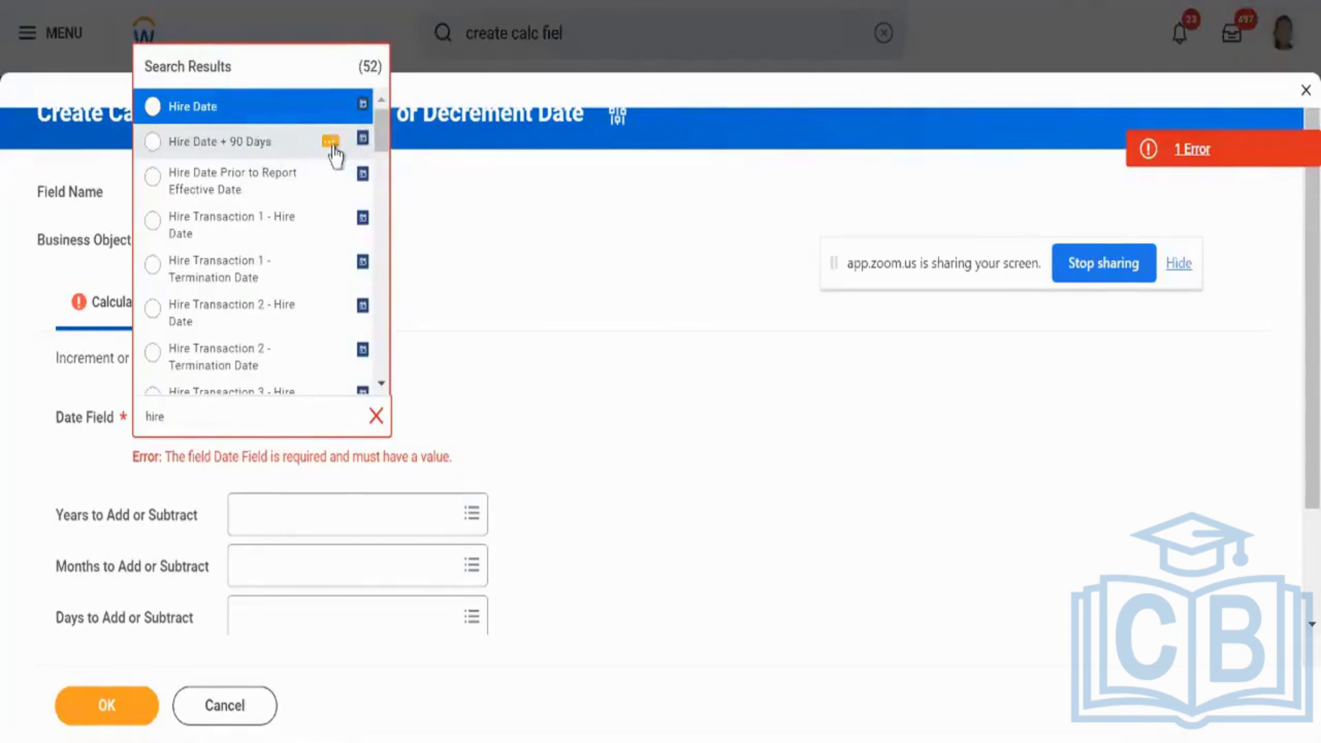
{"action": "left_click", "coordinate": [332, 144]}
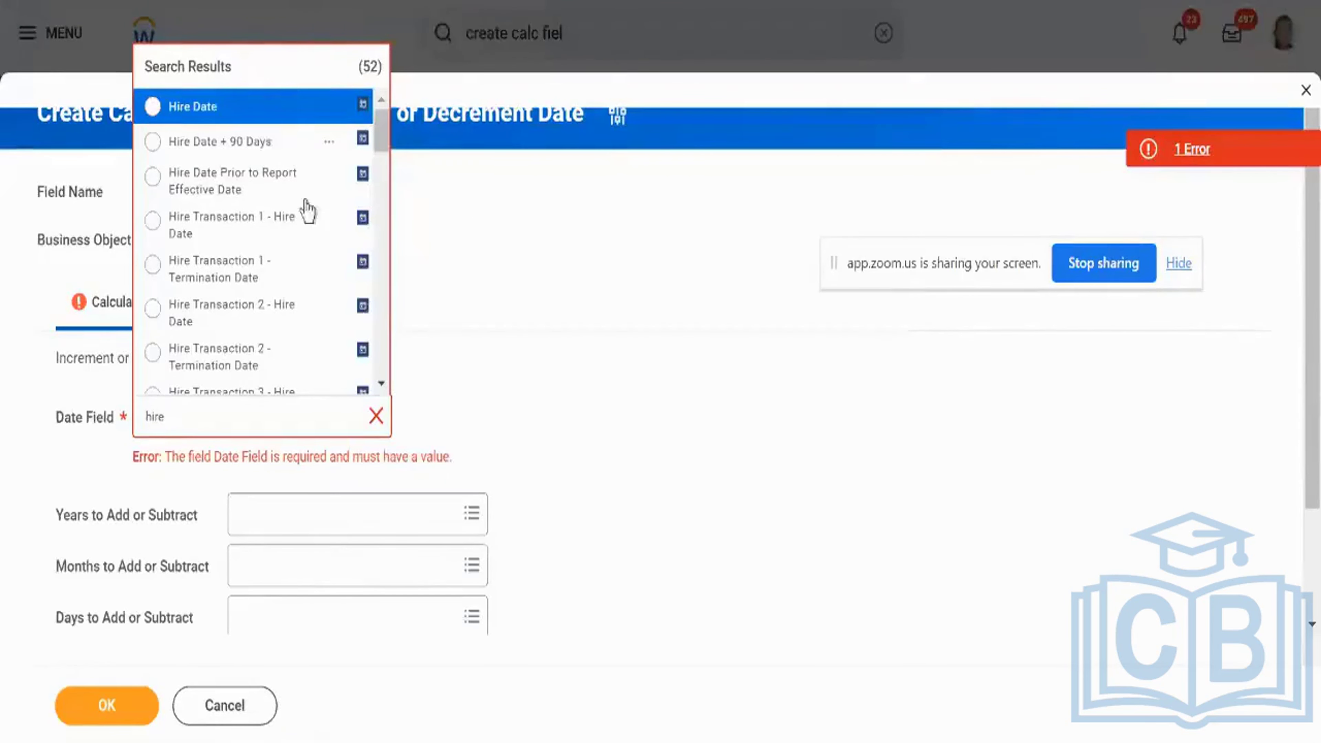
{"action": "scroll", "coordinate": [319, 247], "scroll_direction": "down", "scroll_amount": 10}
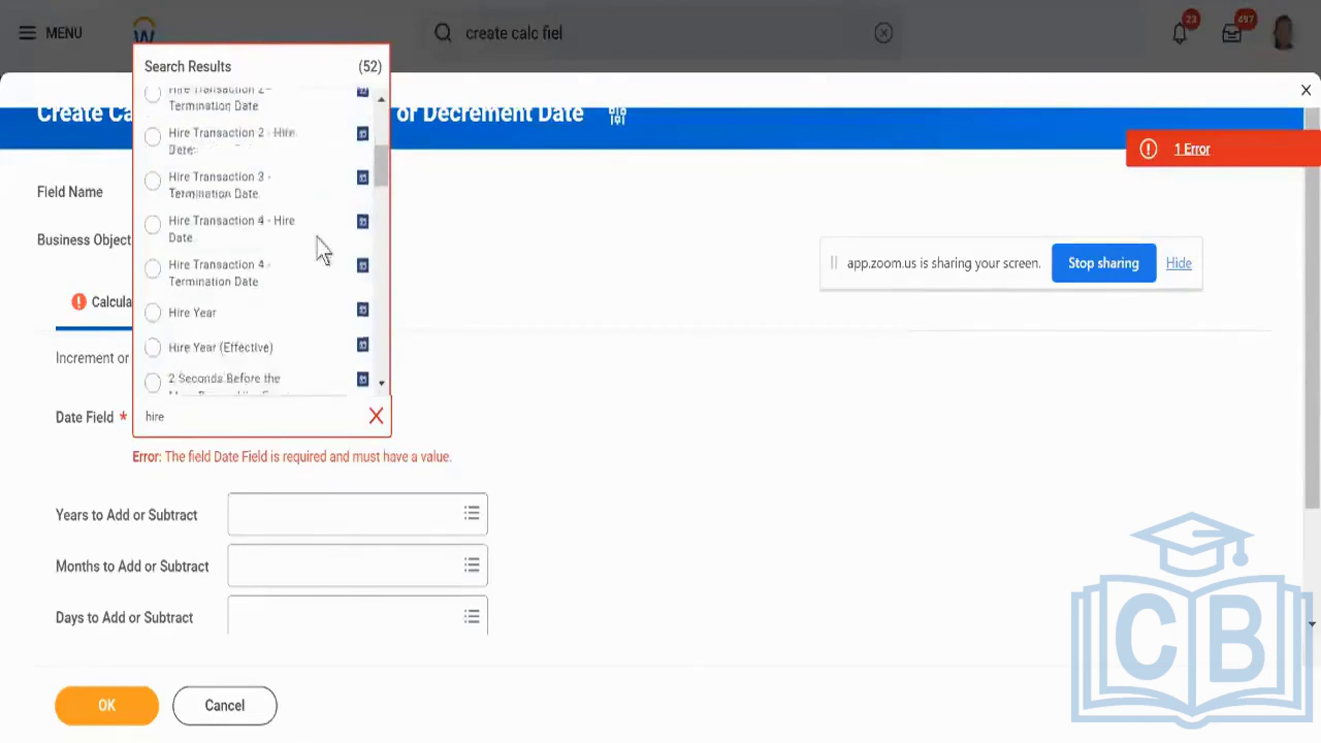
{"action": "scroll", "coordinate": [319, 247], "scroll_direction": "down", "scroll_amount": 2}
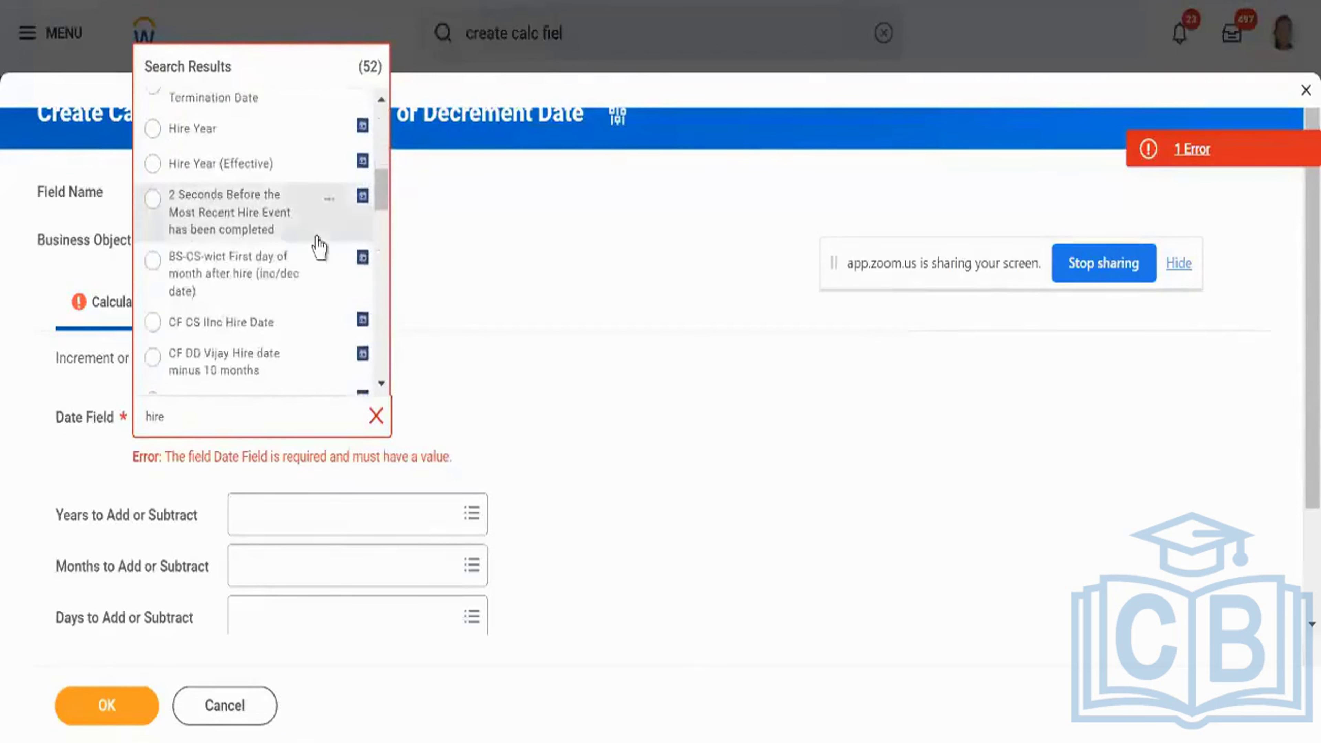
{"action": "scroll", "coordinate": [319, 247], "scroll_direction": "down", "scroll_amount": 5}
{"action": "scroll", "coordinate": [319, 248], "scroll_direction": "down", "scroll_amount": 5}
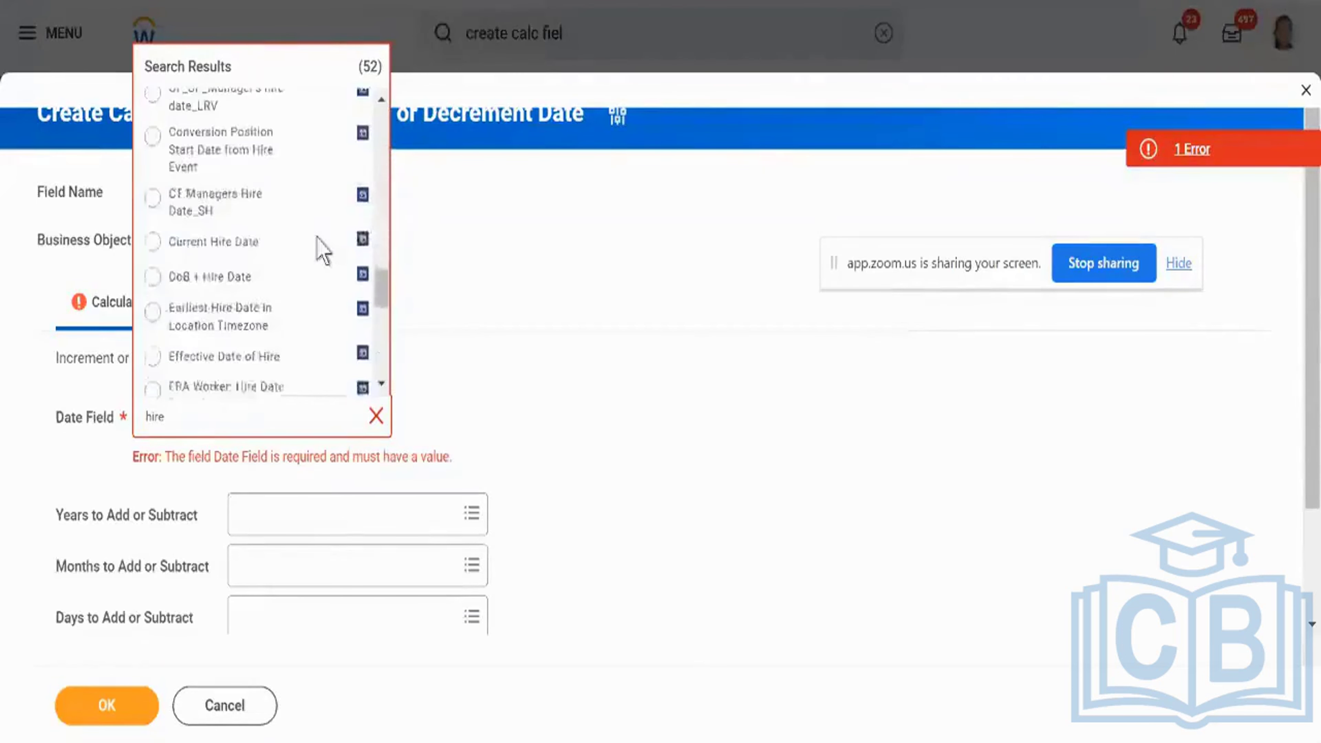
{"action": "scroll", "coordinate": [318, 244], "scroll_direction": "down", "scroll_amount": 5}
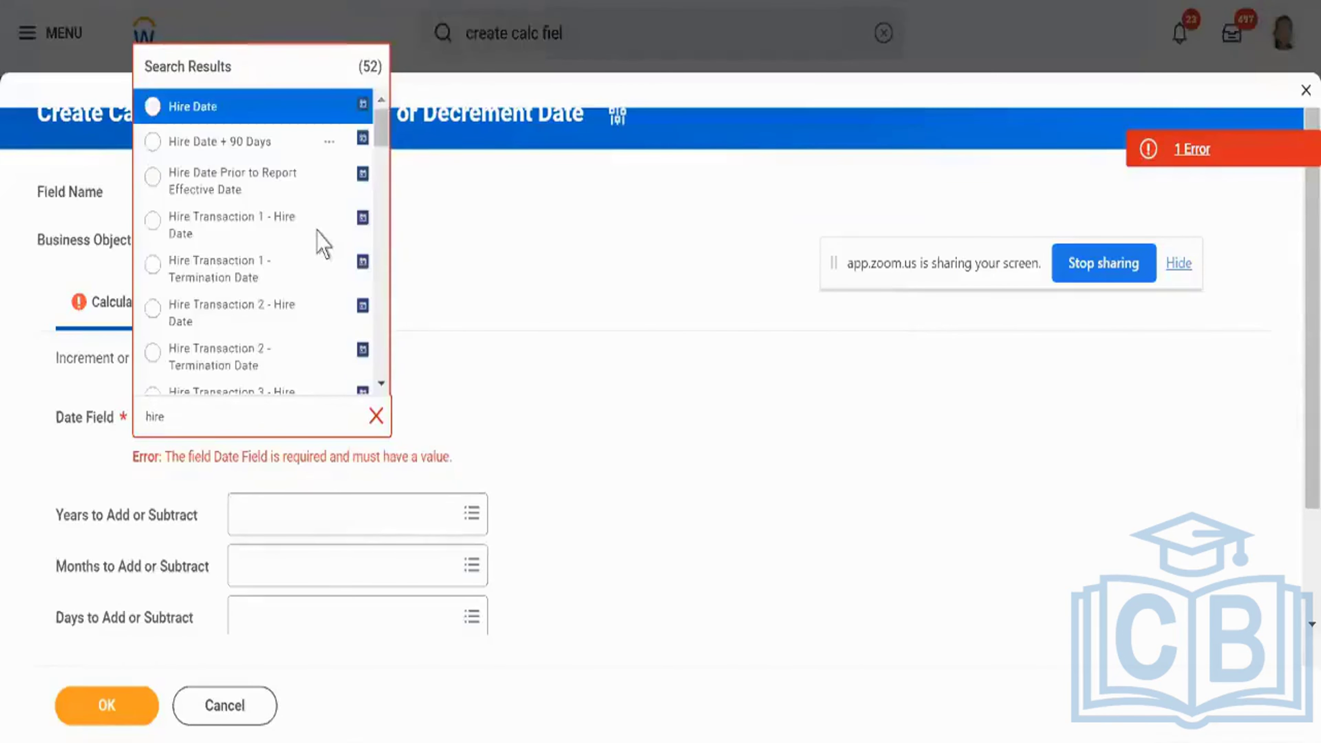
{"action": "left_click", "coordinate": [272, 111]}
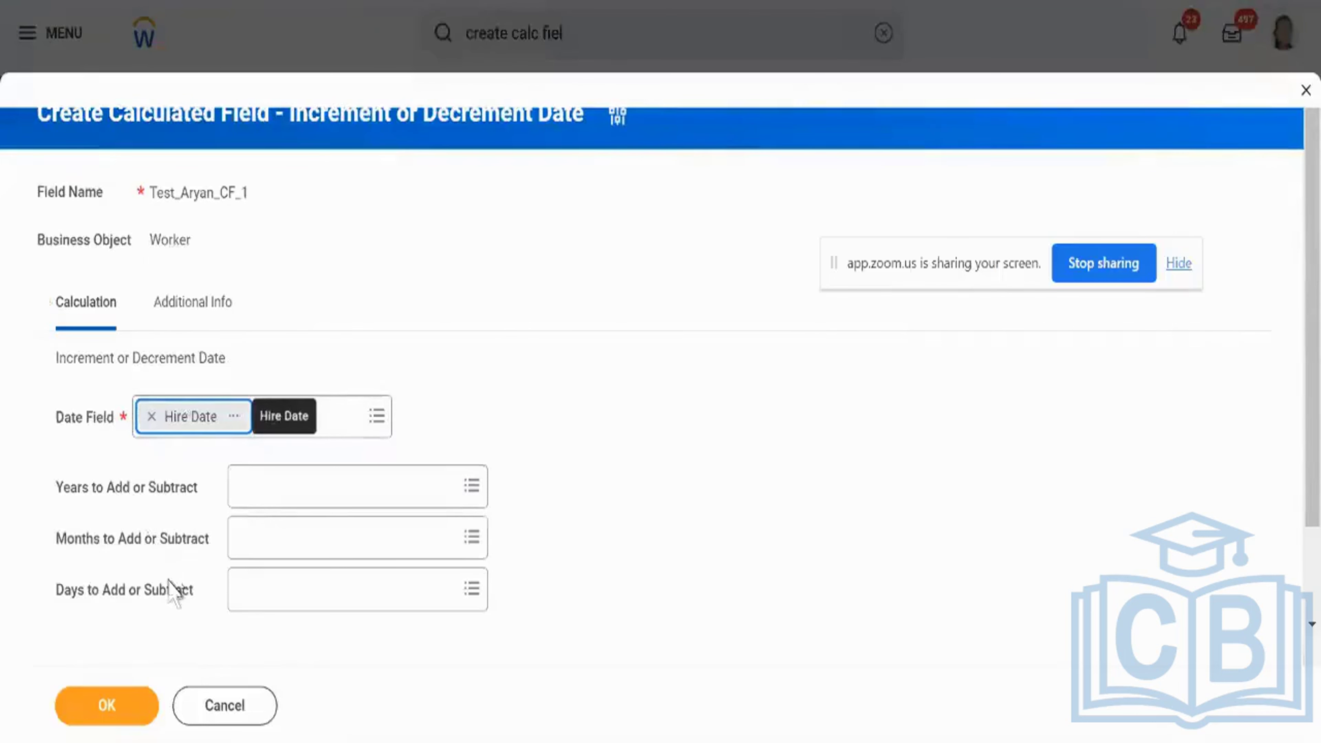
{"action": "triple_click", "coordinate": [169, 594]}
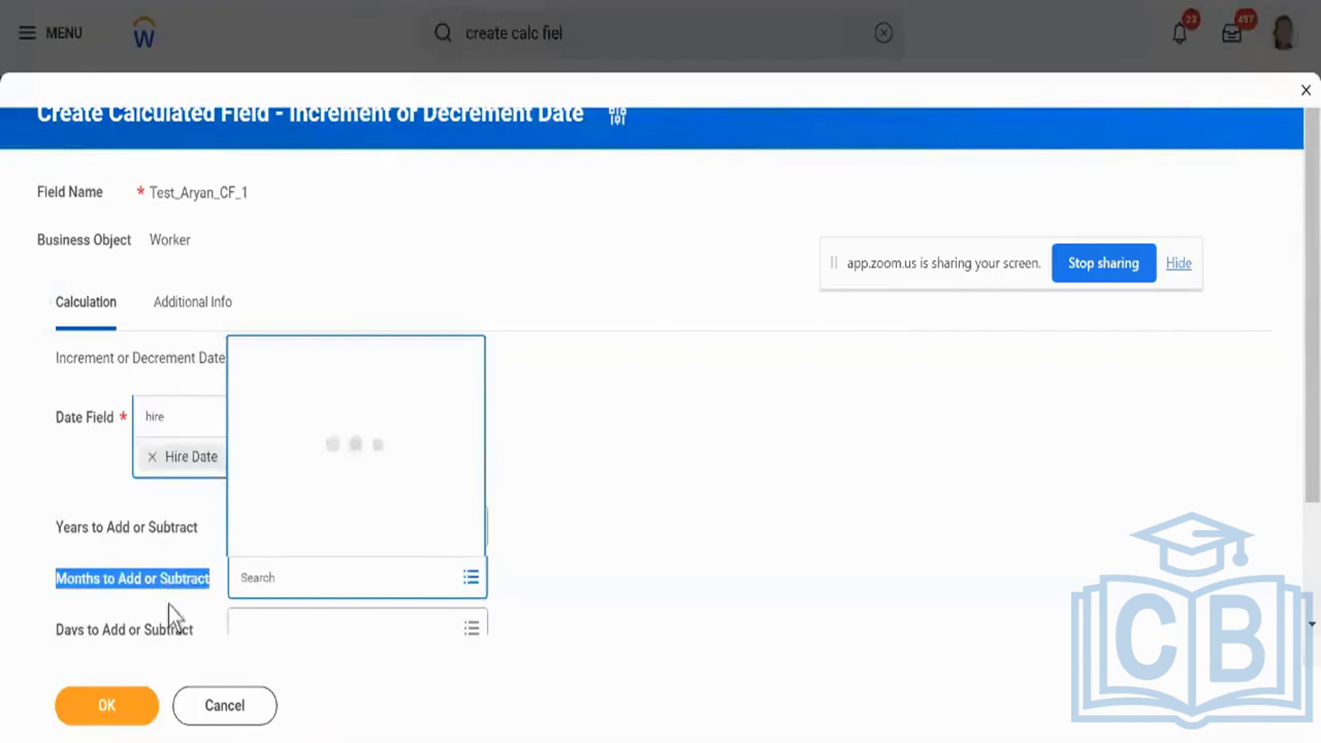
{"action": "left_click", "coordinate": [578, 656]}
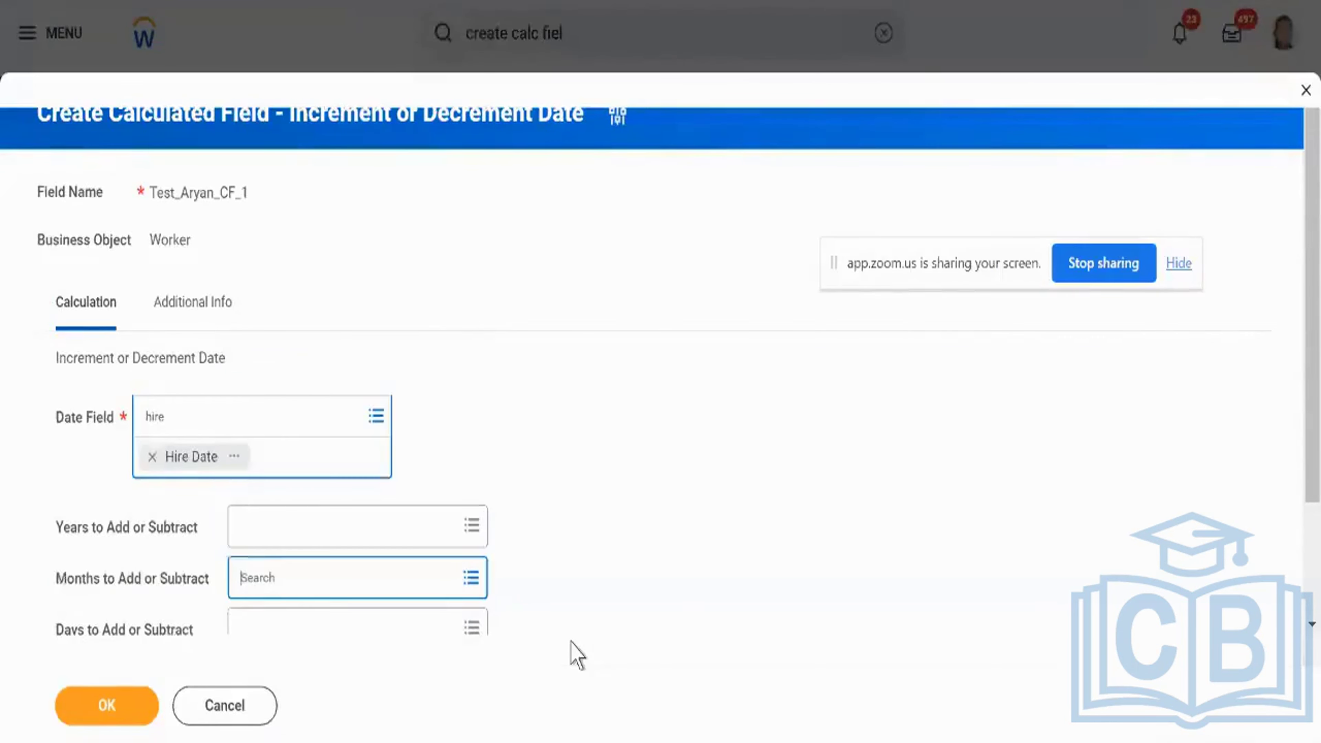
{"action": "scroll", "coordinate": [565, 586], "scroll_direction": "down", "scroll_amount": 2}
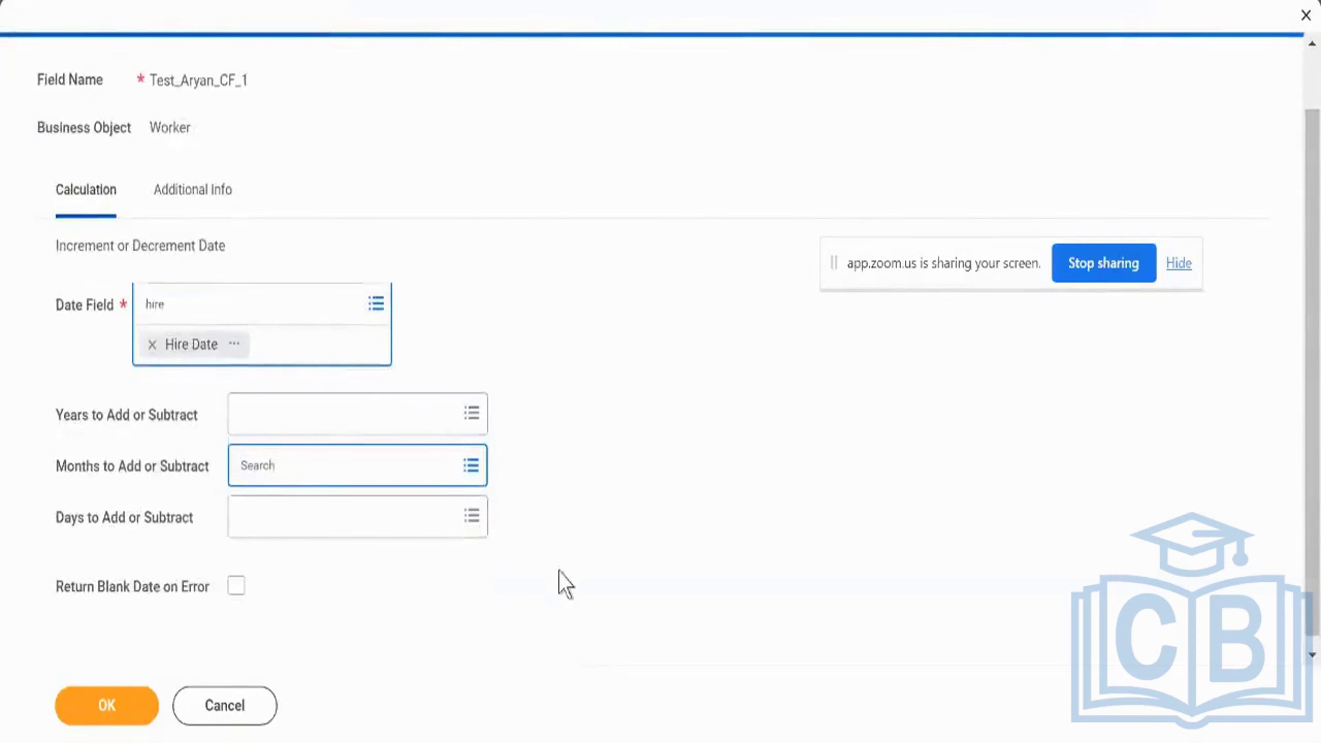
{"action": "left_click", "coordinate": [334, 517]}
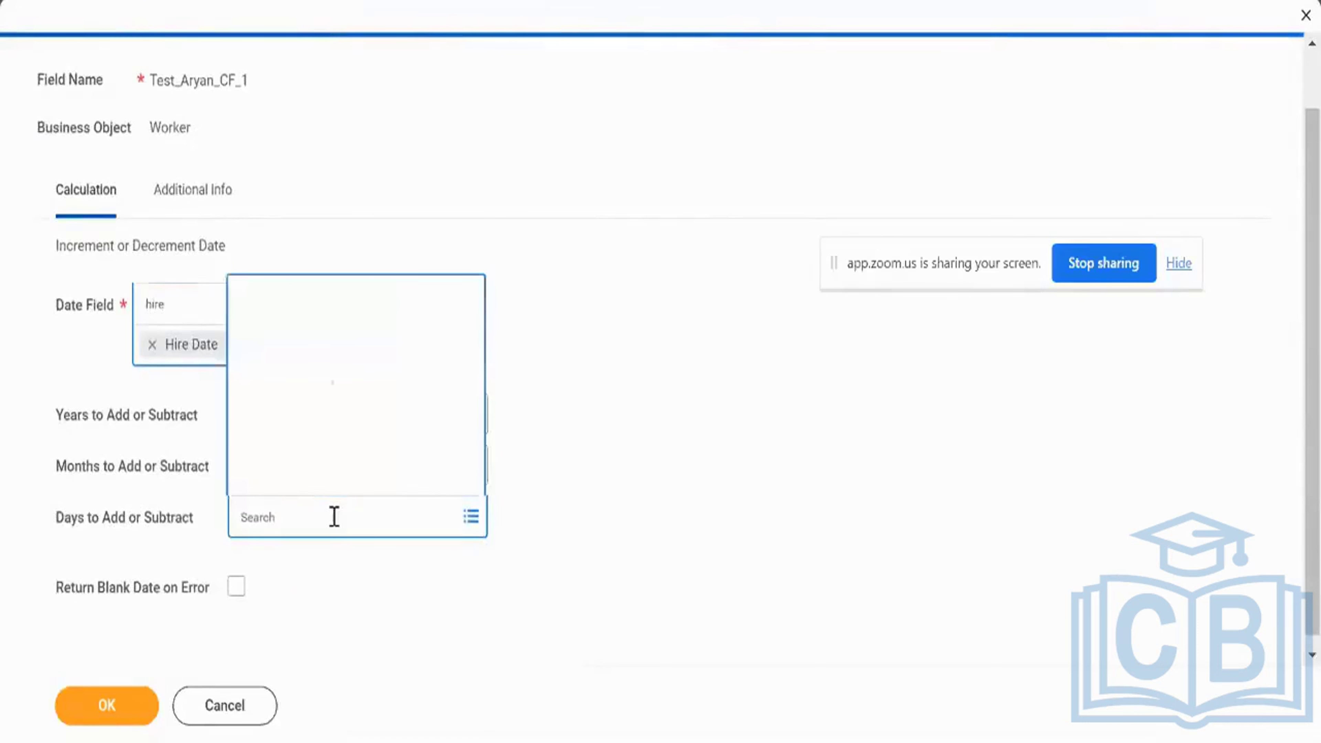